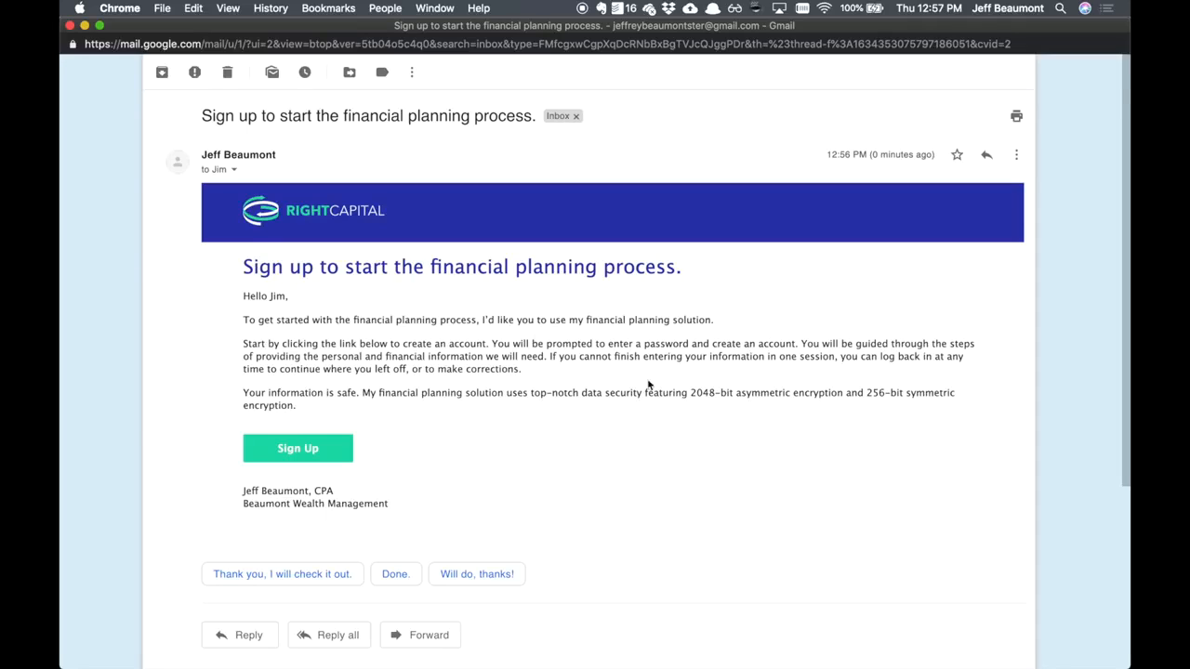
# Open the sign-up link from the email, enter the account password, create the account, and decline saving the login in LastPass
pyautogui.click(324, 455)
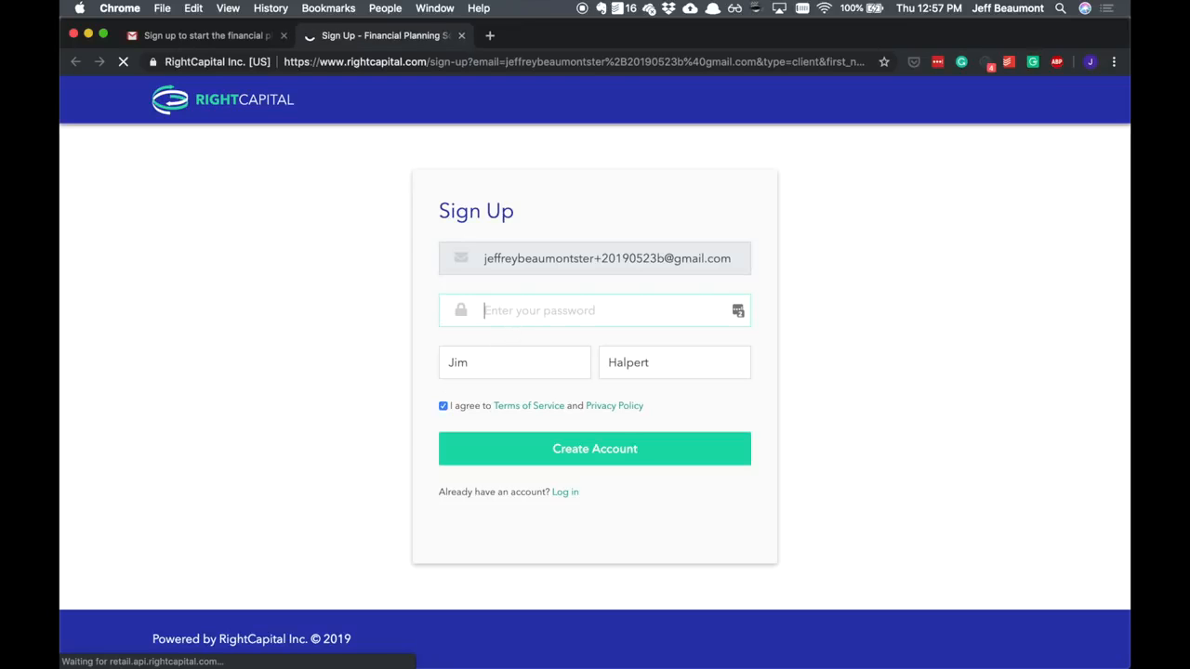
pyautogui.write('•••••••••••••••')
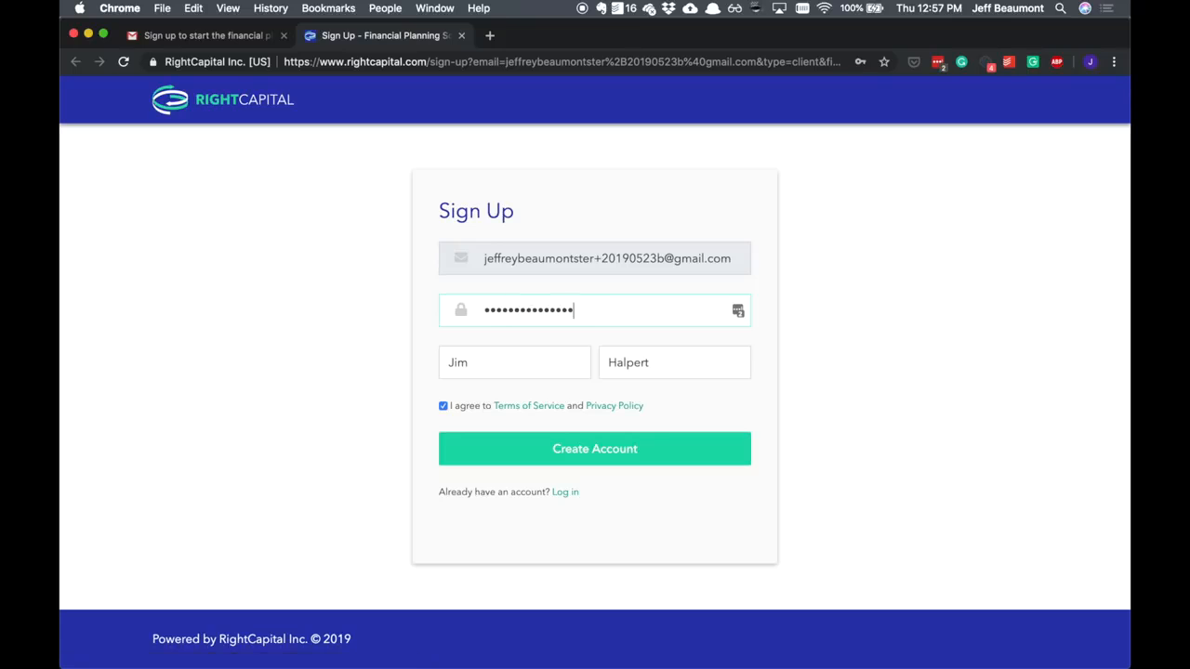
pyautogui.click(555, 458)
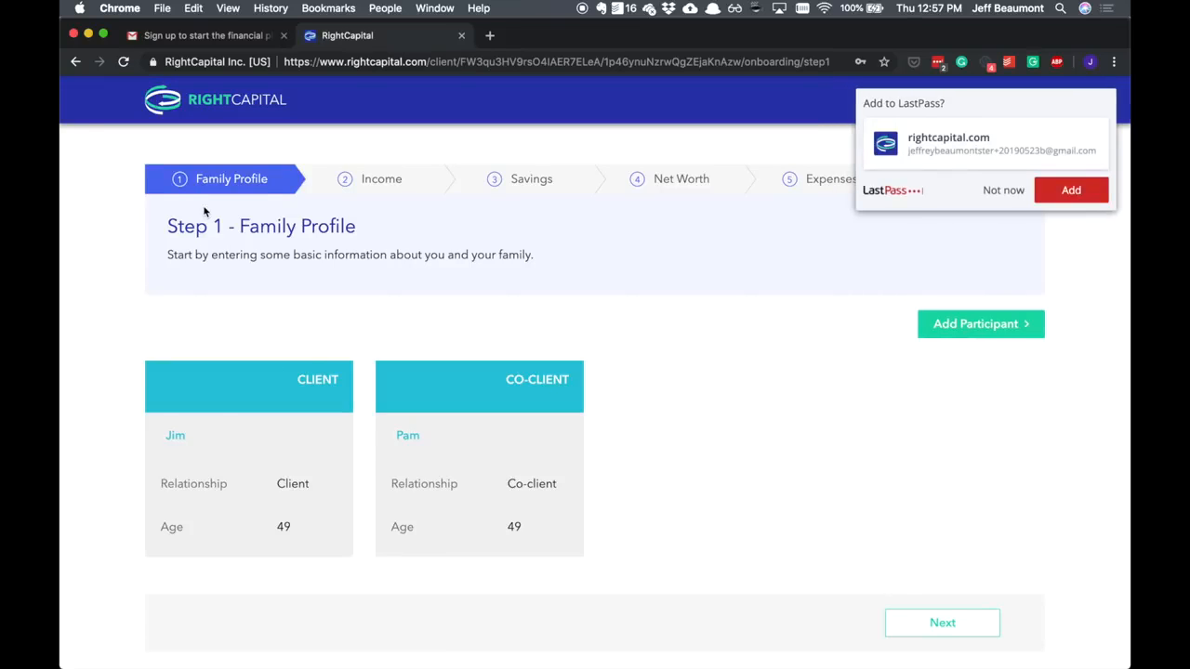
pyautogui.click(1004, 190)
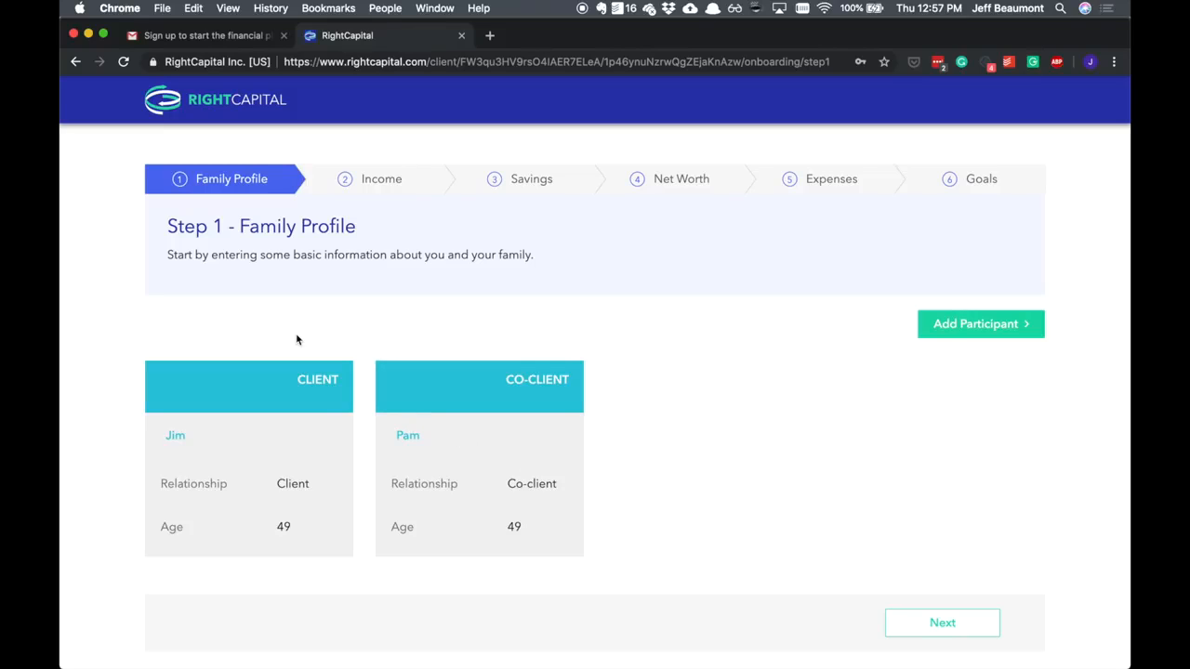
# Enter the client's birthday in the family profile and save the client's details
pyautogui.click(252, 466)
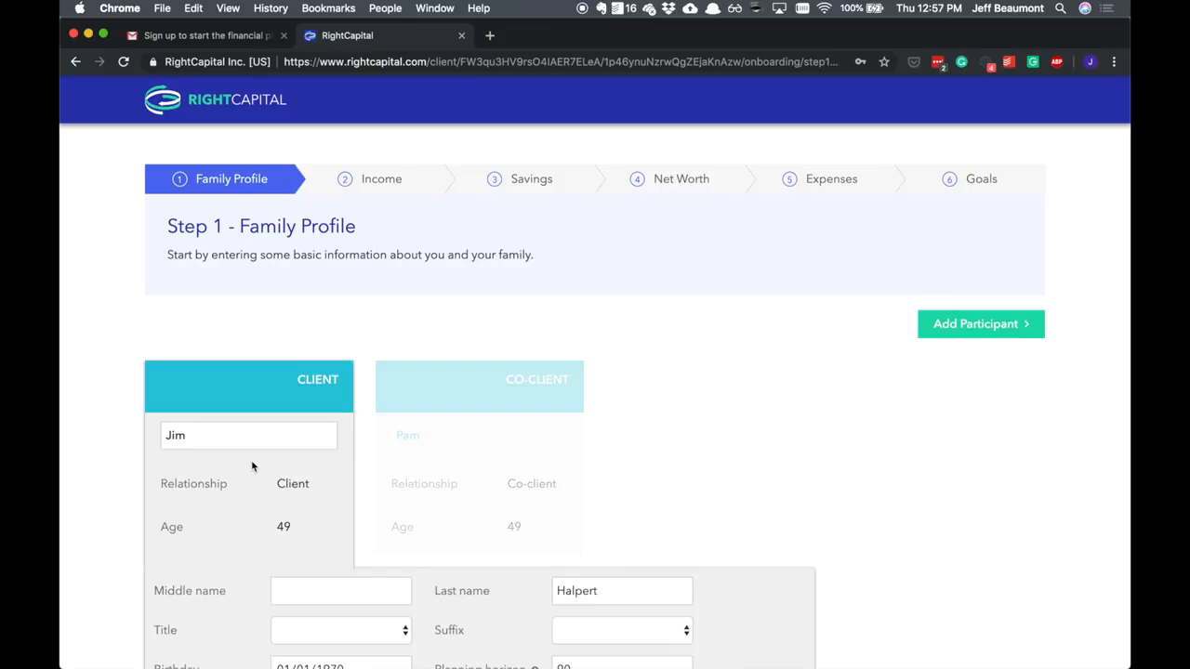
pyautogui.scroll(-3, 252, 465)
pyautogui.click(281, 524)
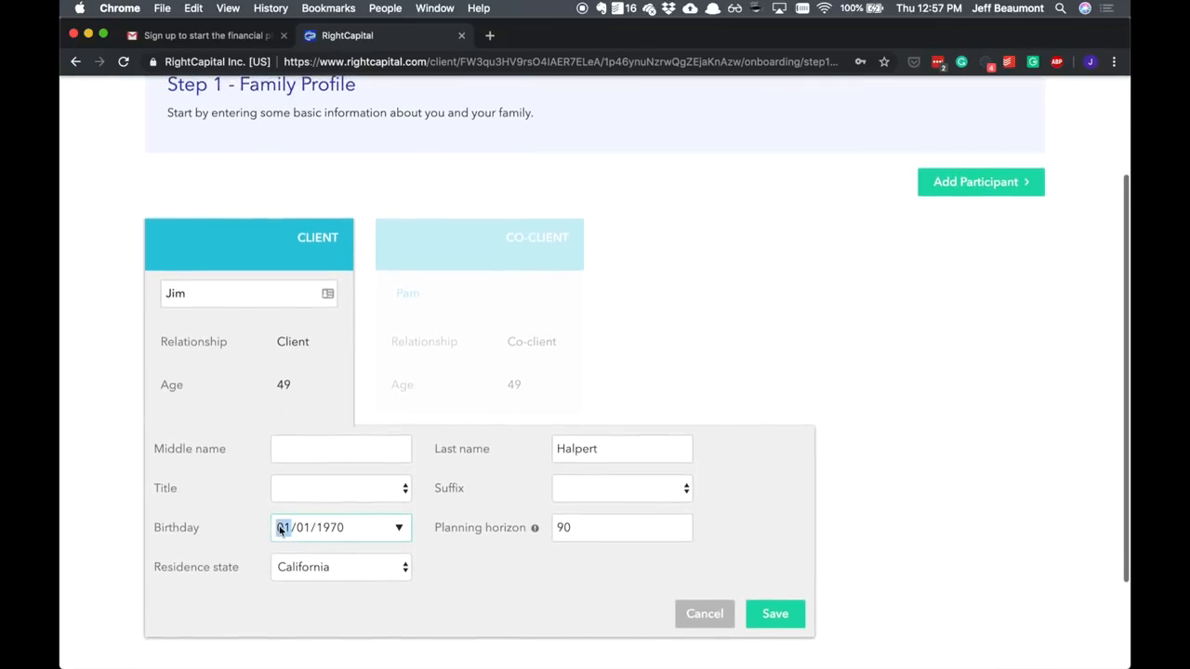
pyautogui.press('Up')
pyautogui.press('Right')
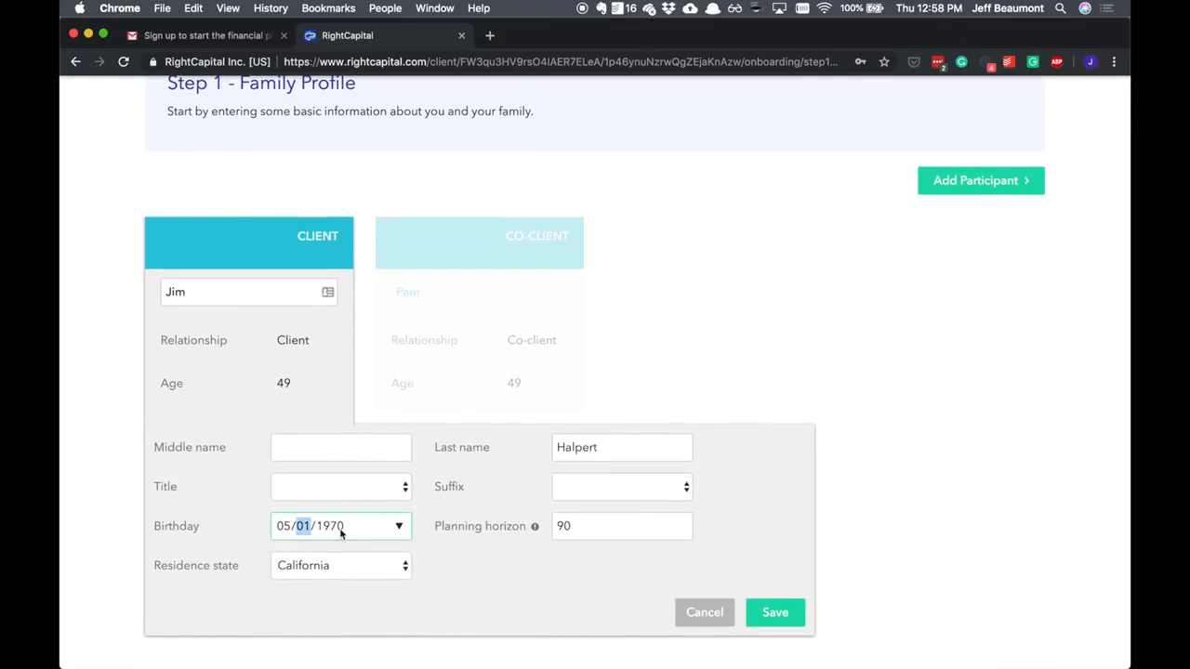
pyautogui.press('Down')
pyautogui.press('Right')
pyautogui.click(775, 612)
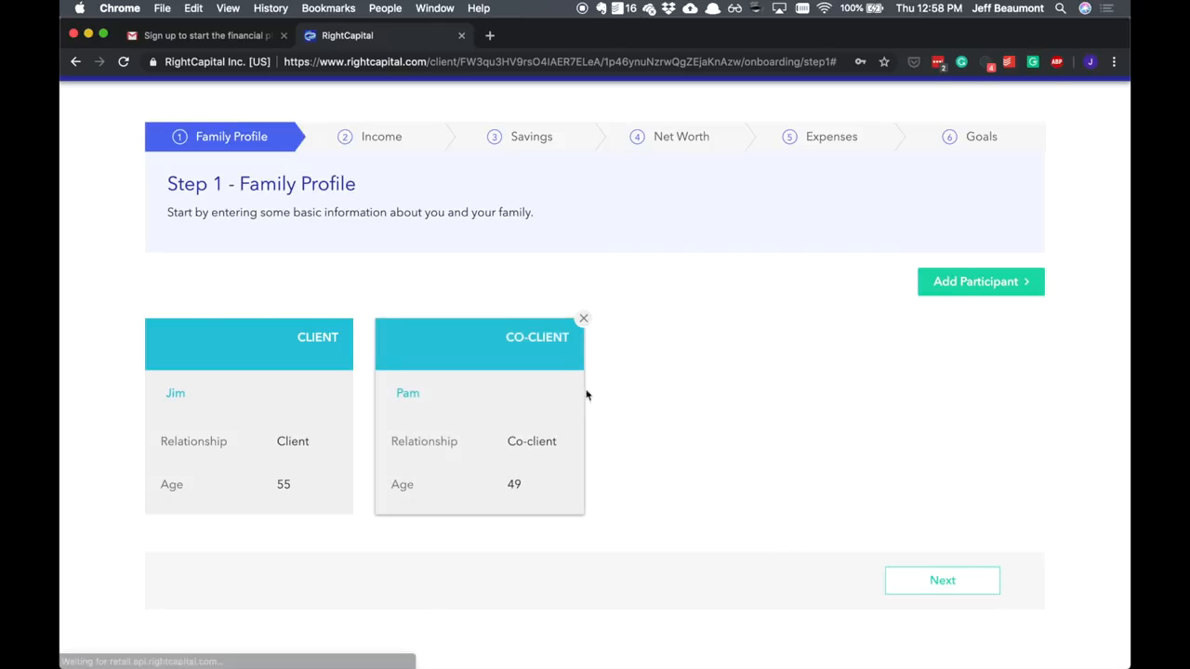
# Enter the co-client's birthday in the family profile and save the co-client's details
pyautogui.click(542, 406)
pyautogui.click(511, 530)
pyautogui.write('05/30/1969')
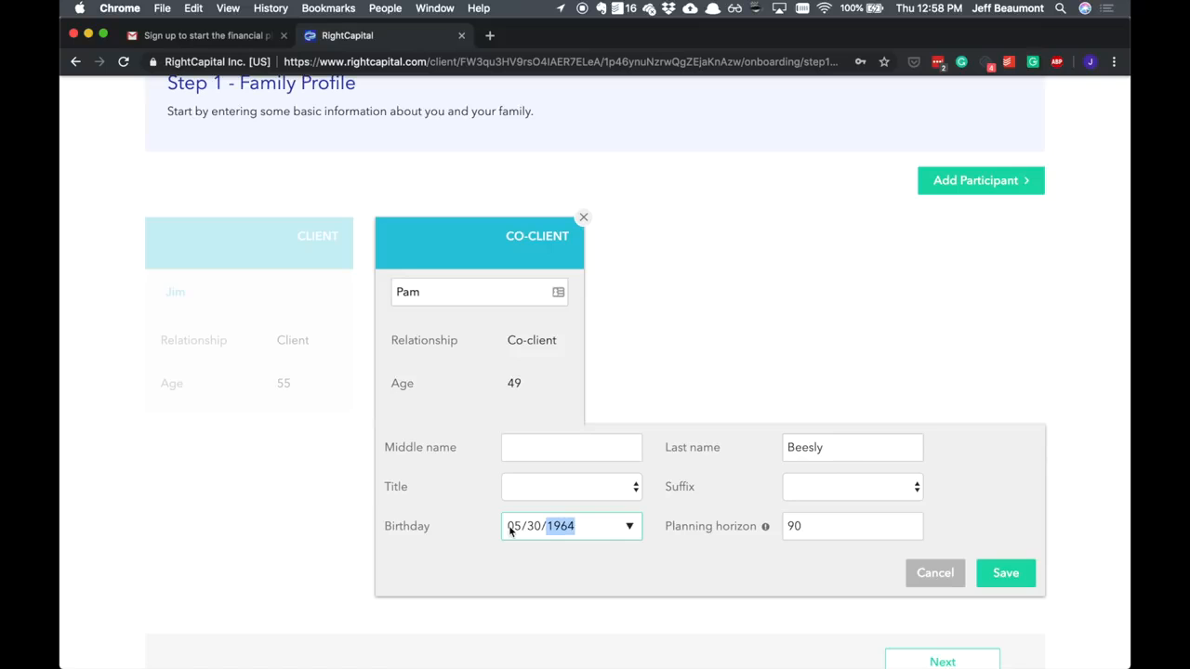
pyautogui.click(998, 582)
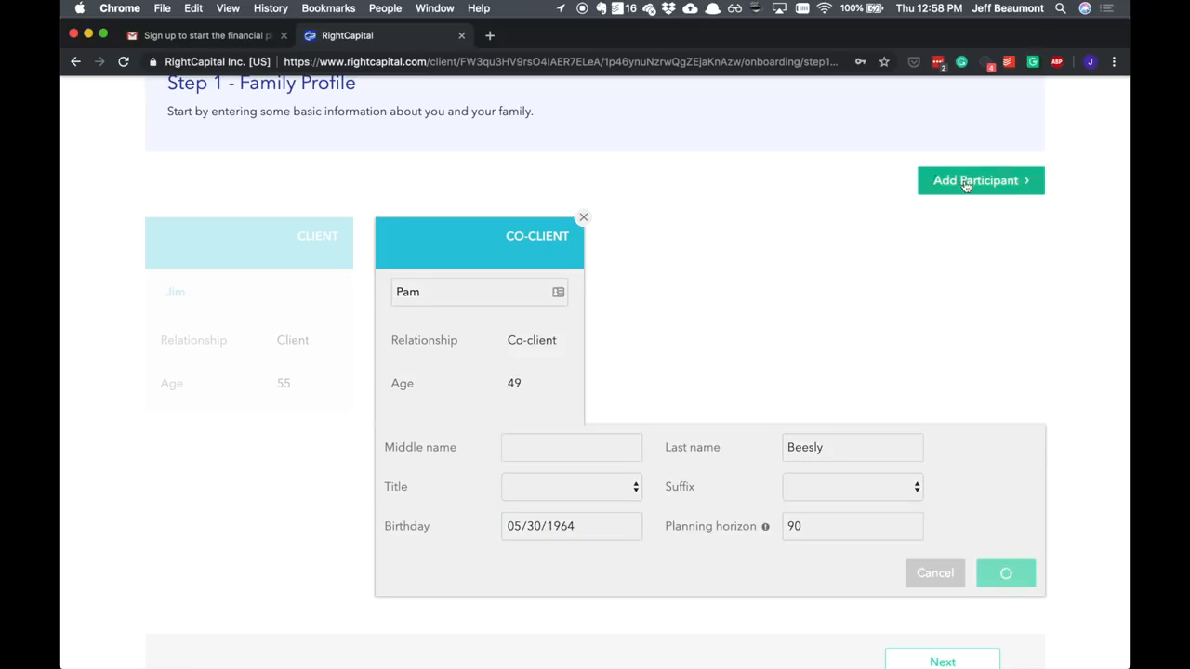
# Add a child participant to the family profile, set the child's birthday, and save the entry
pyautogui.click(971, 286)
pyautogui.click(960, 309)
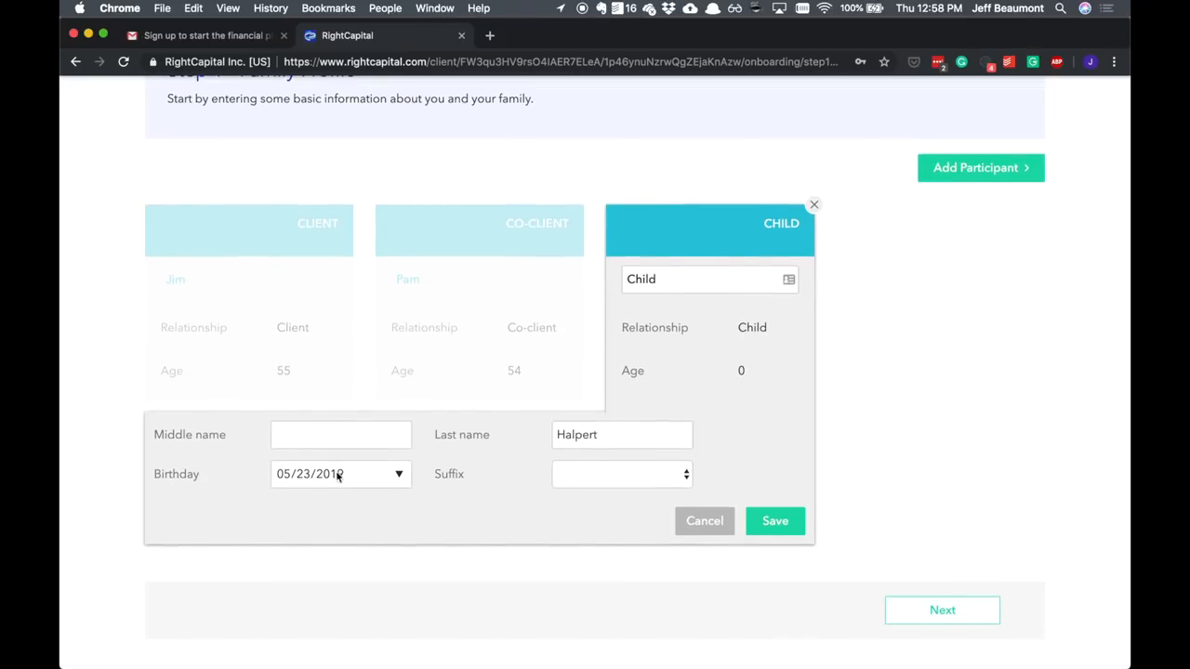
pyautogui.click(333, 477)
pyautogui.click(399, 475)
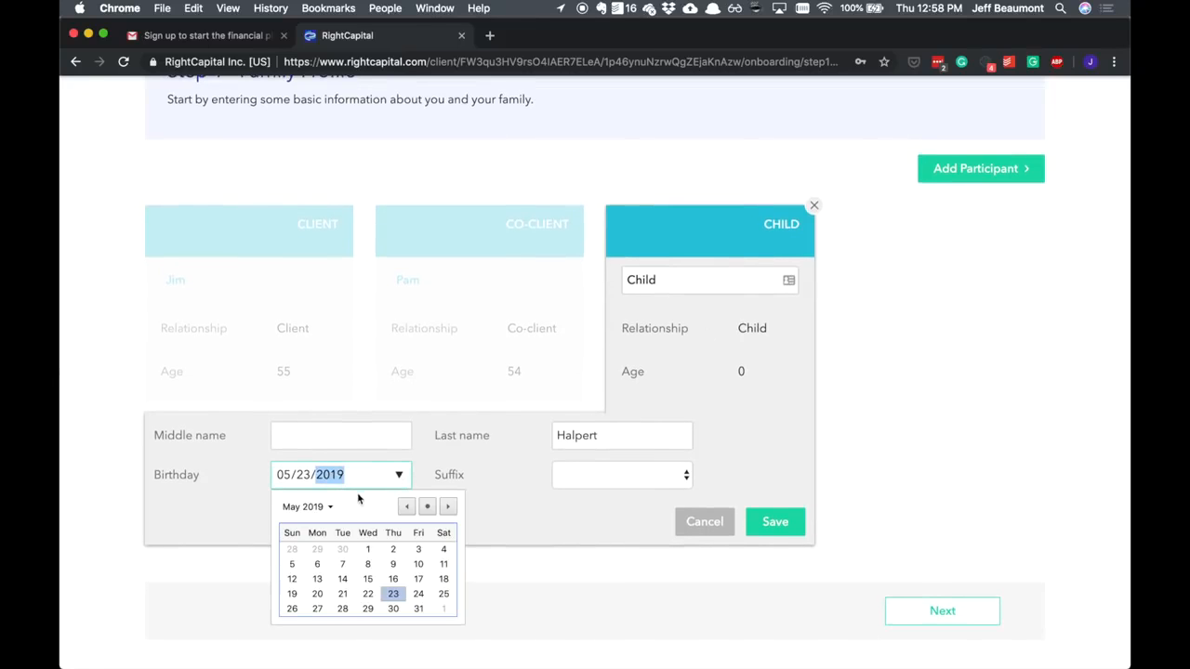
pyautogui.click(408, 507)
pyautogui.click(409, 507)
pyautogui.click(408, 507)
pyautogui.scroll(-1, 393, 516)
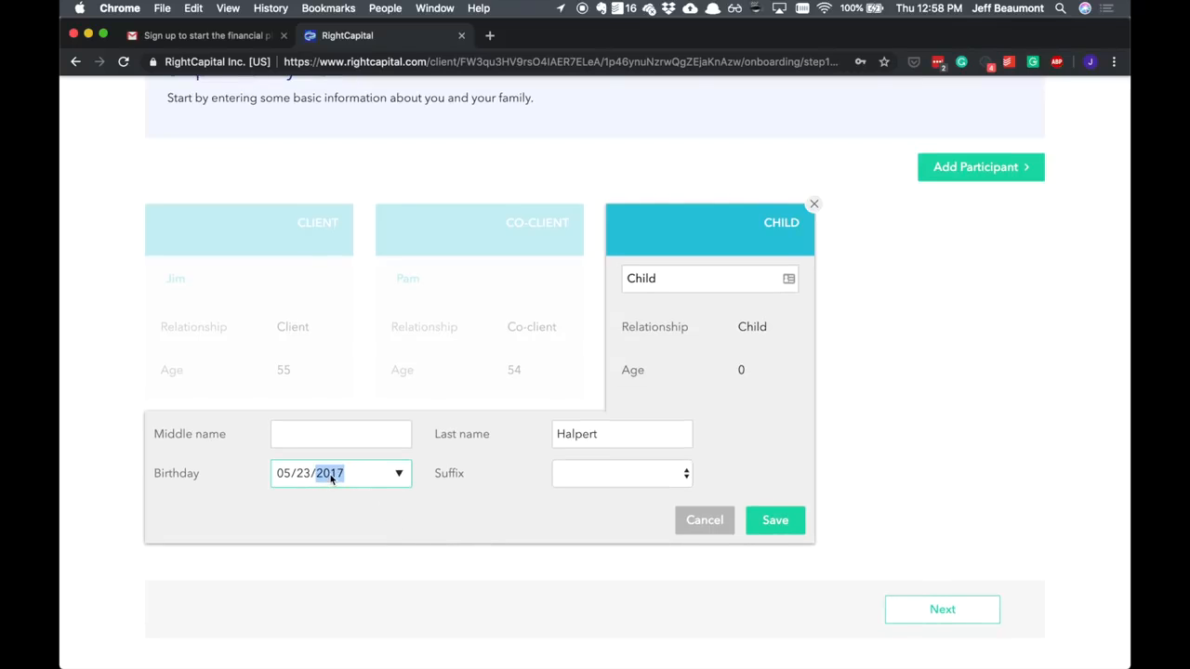
pyautogui.click(777, 521)
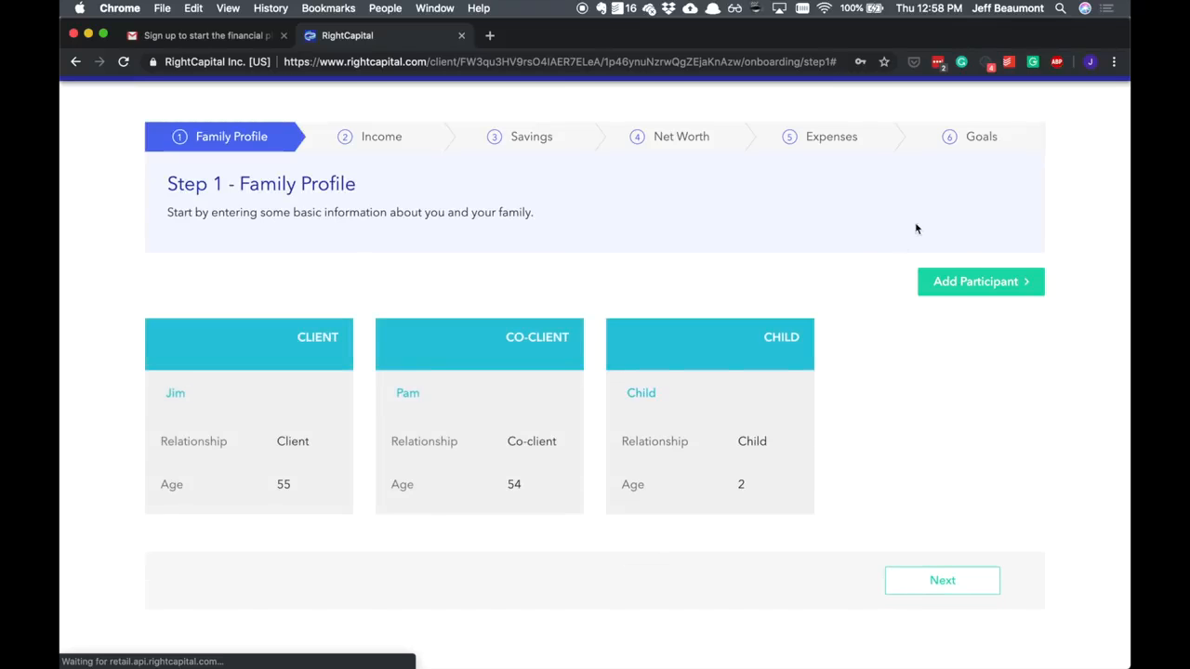
pyautogui.click(949, 279)
pyautogui.click(954, 302)
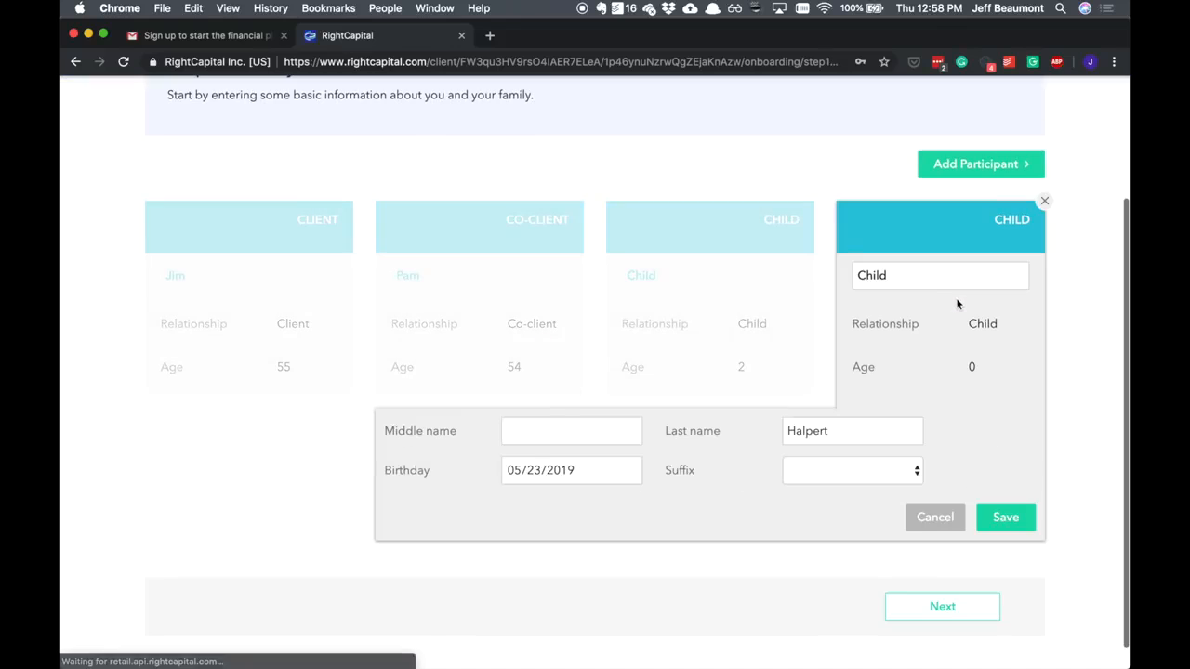
pyautogui.click(1044, 202)
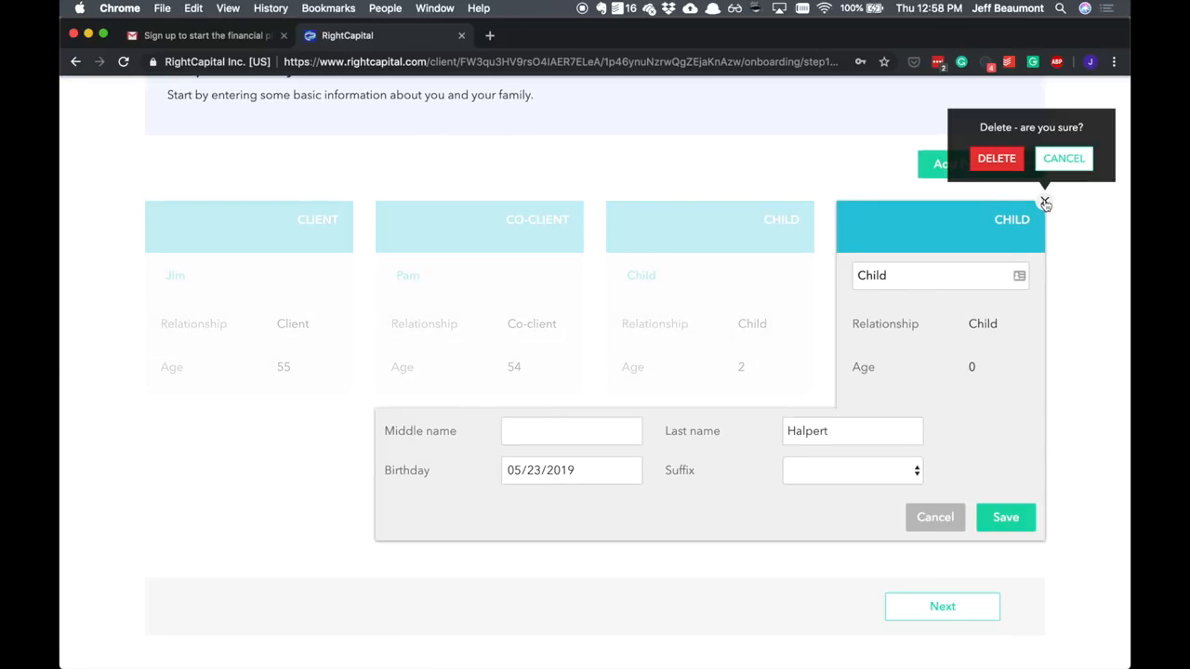
pyautogui.click(998, 159)
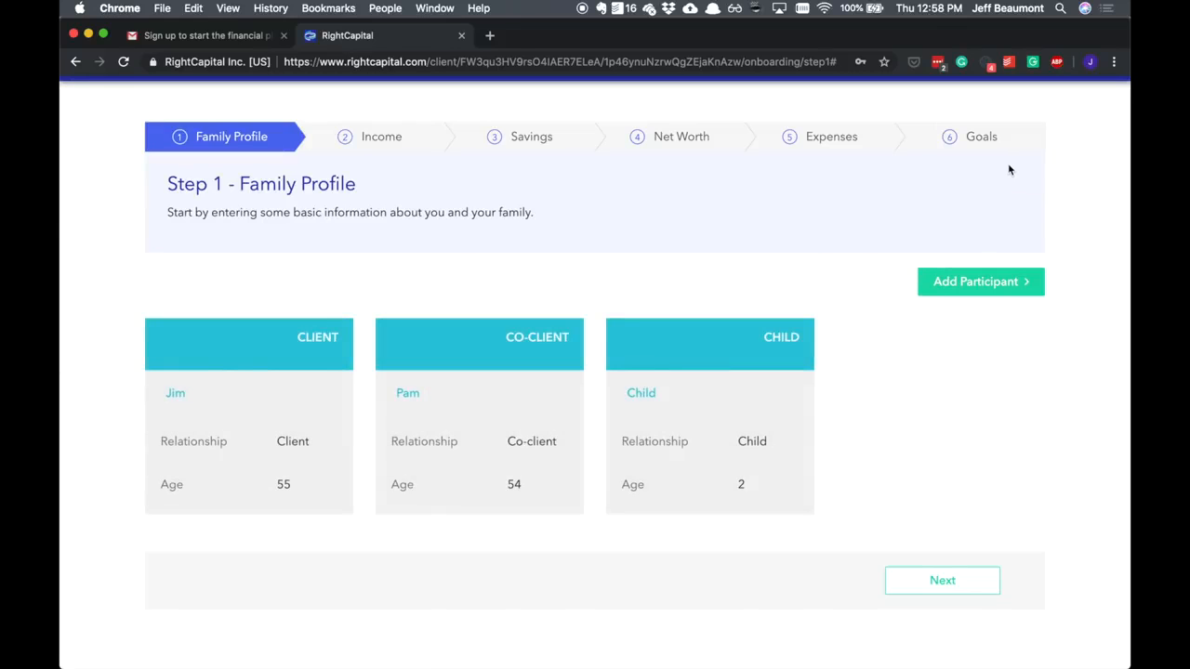
# Continue to the Income step, set the client's annual salary to $150,000, and save both spouses' salary entries
pyautogui.click(973, 585)
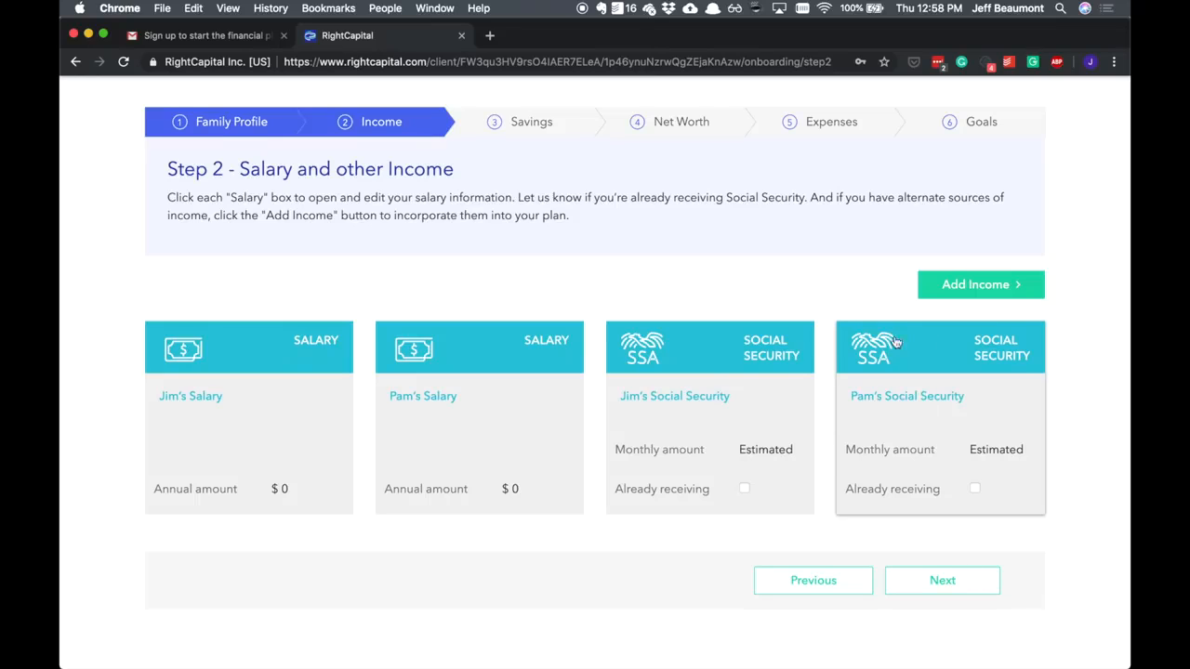
pyautogui.click(251, 428)
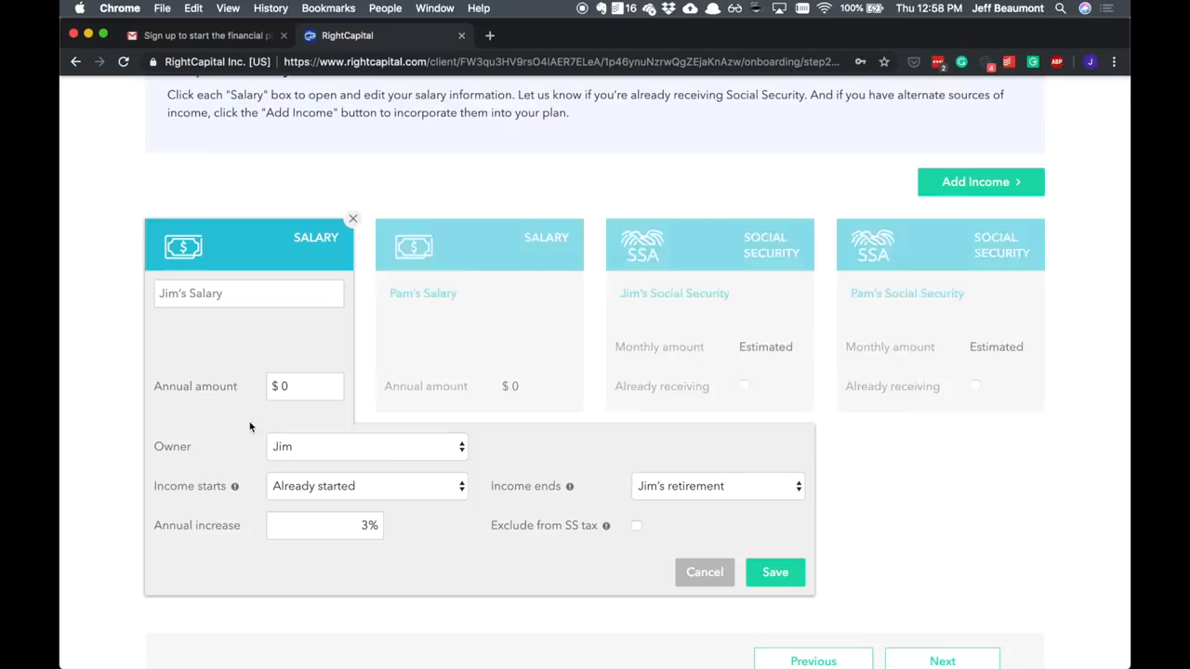
pyautogui.moveTo(298, 385); pyautogui.dragTo(235, 388)
pyautogui.write('150000')
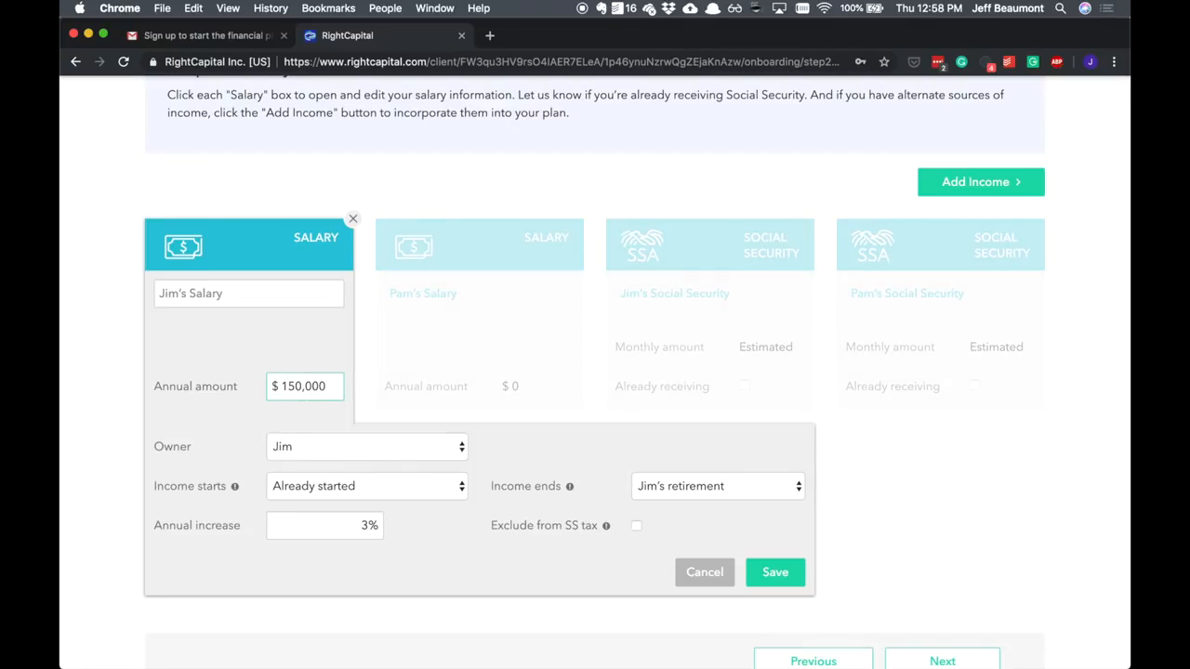
pyautogui.click(765, 572)
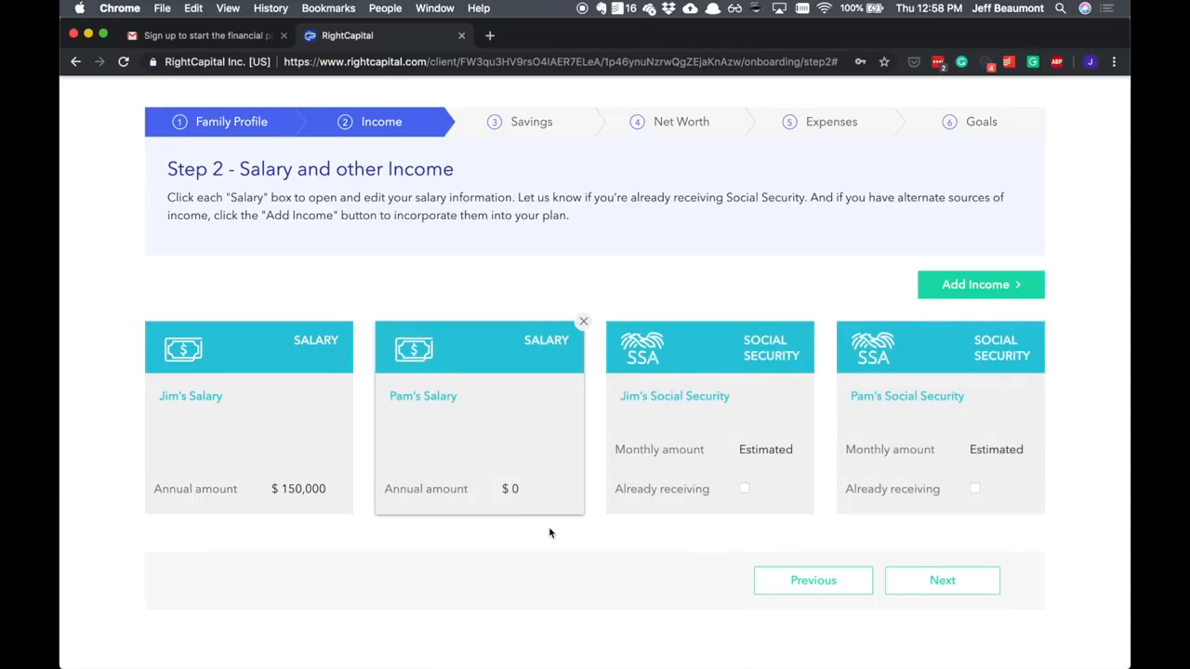
pyautogui.click(518, 443)
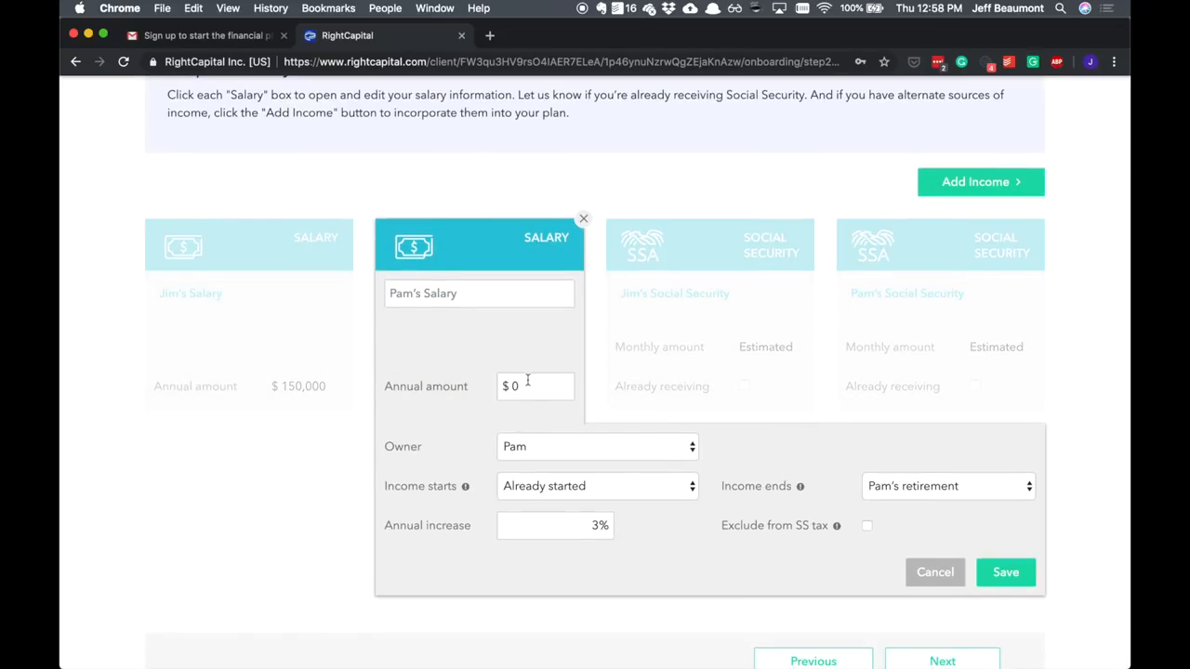
pyautogui.click(1004, 573)
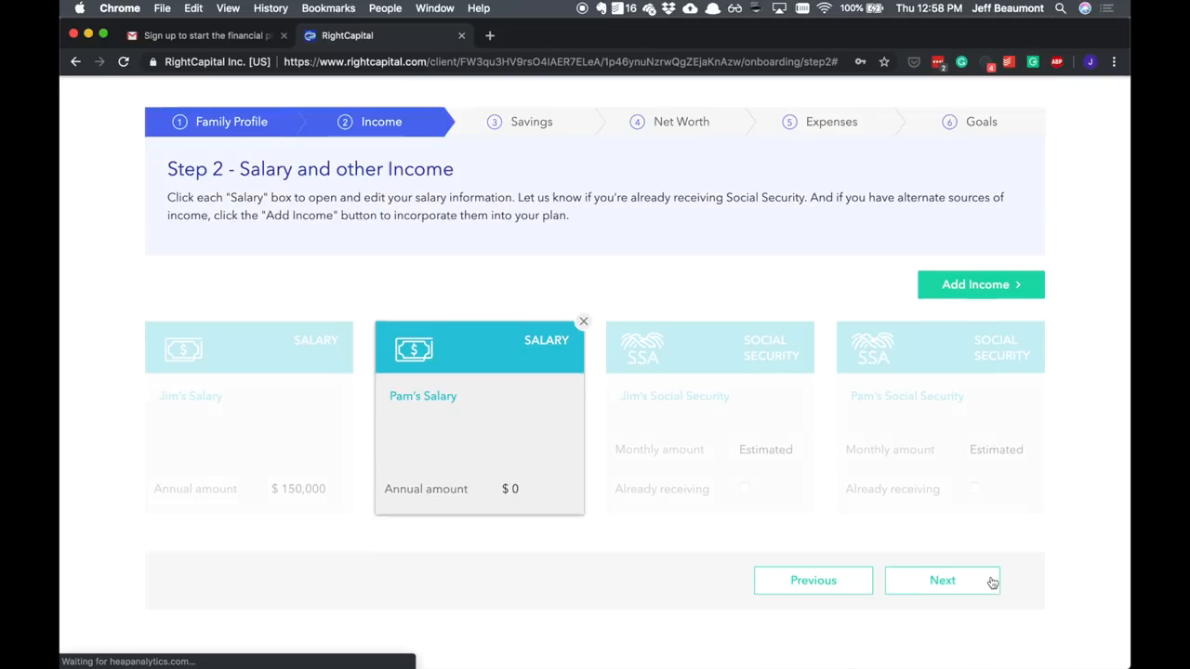
# Base the client's Social Security estimate on full retirement benefit with a monthly PIA of $1,900, and save it
pyautogui.click(738, 444)
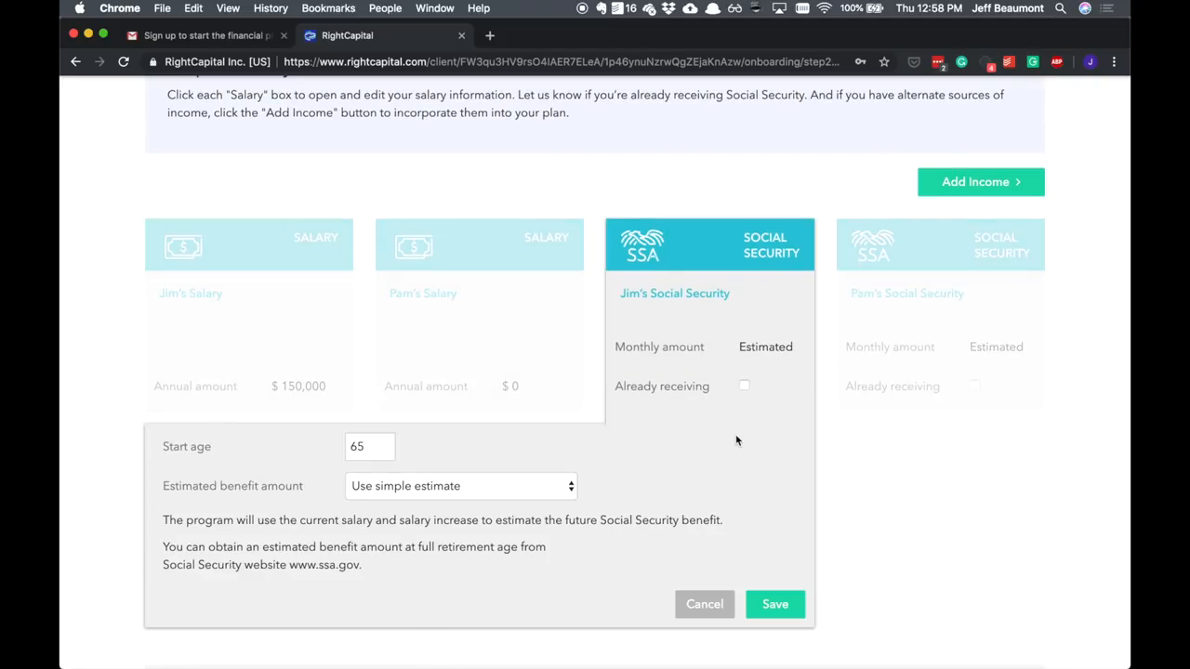
pyautogui.click(457, 485)
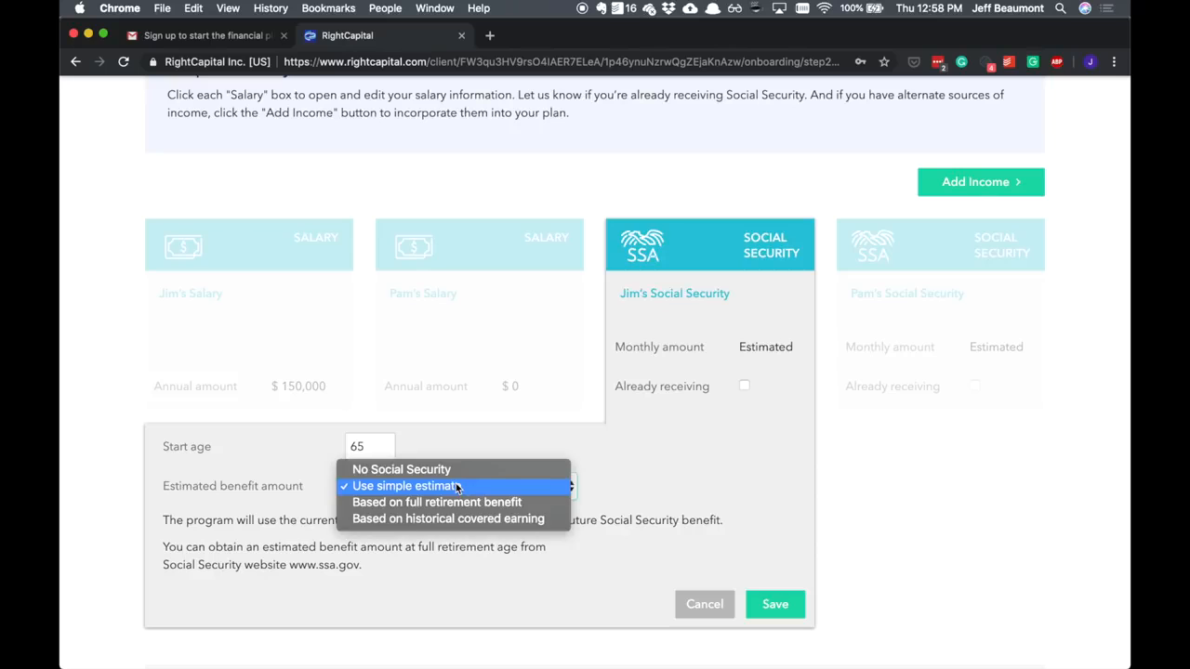
pyautogui.click(521, 503)
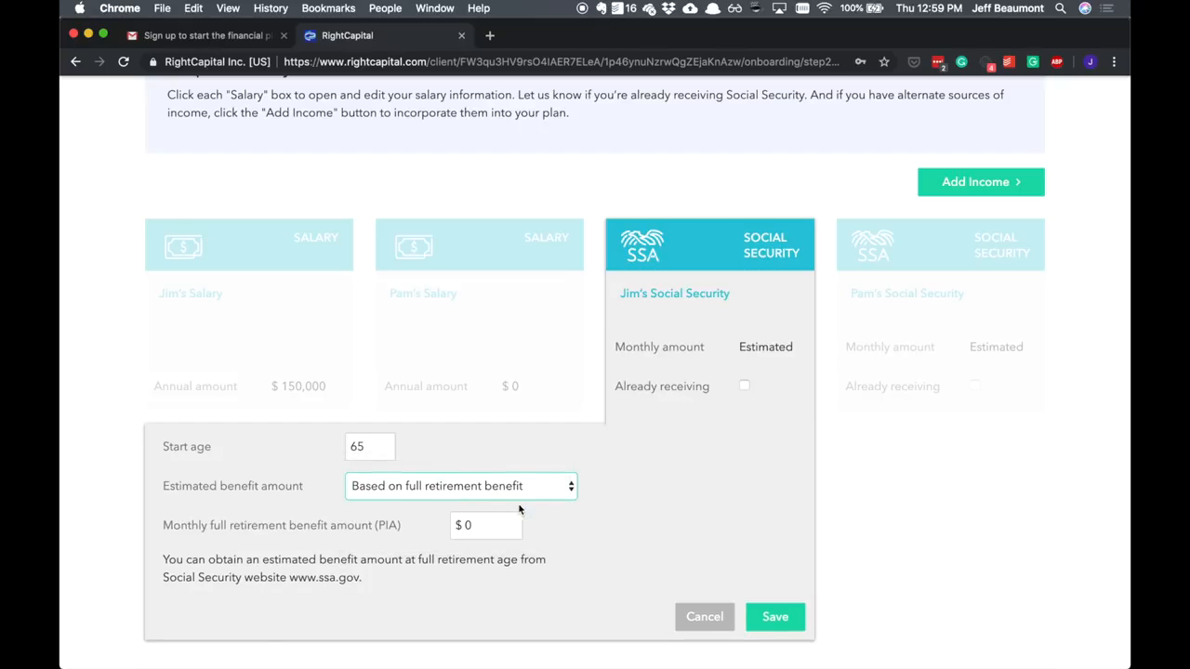
pyautogui.press('Tab')
pyautogui.write('1900')
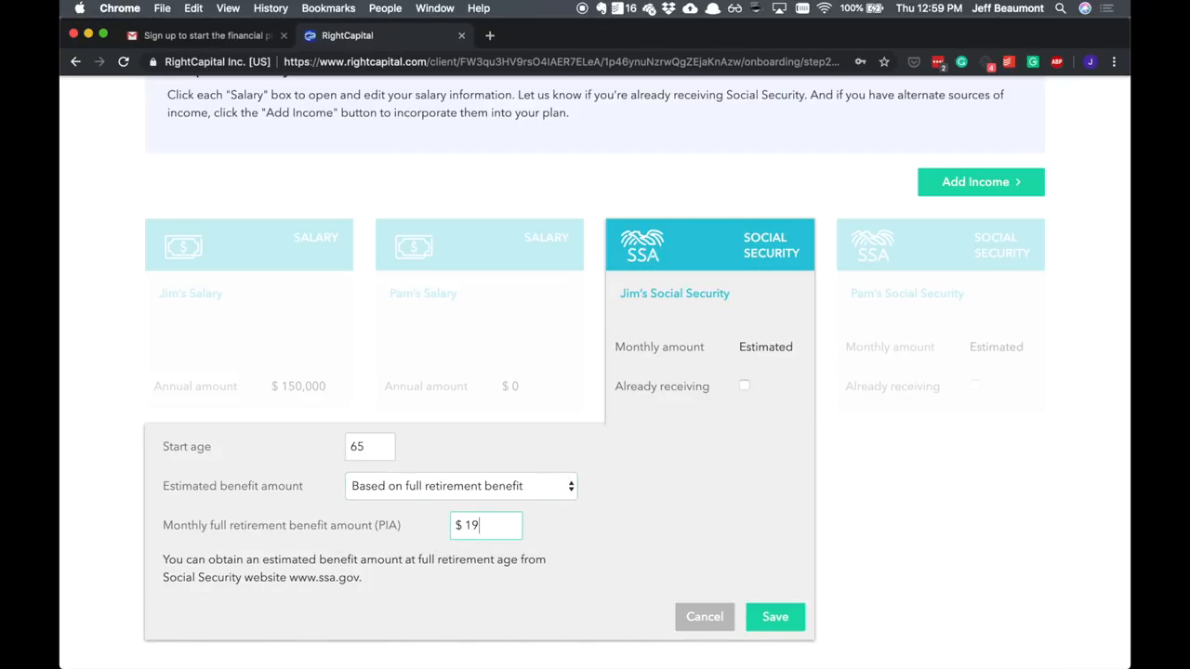
pyautogui.moveTo(505, 527); pyautogui.dragTo(443, 529)
pyautogui.press('BackSpace')
pyautogui.write('1900')
pyautogui.click(662, 529)
pyautogui.click(744, 388)
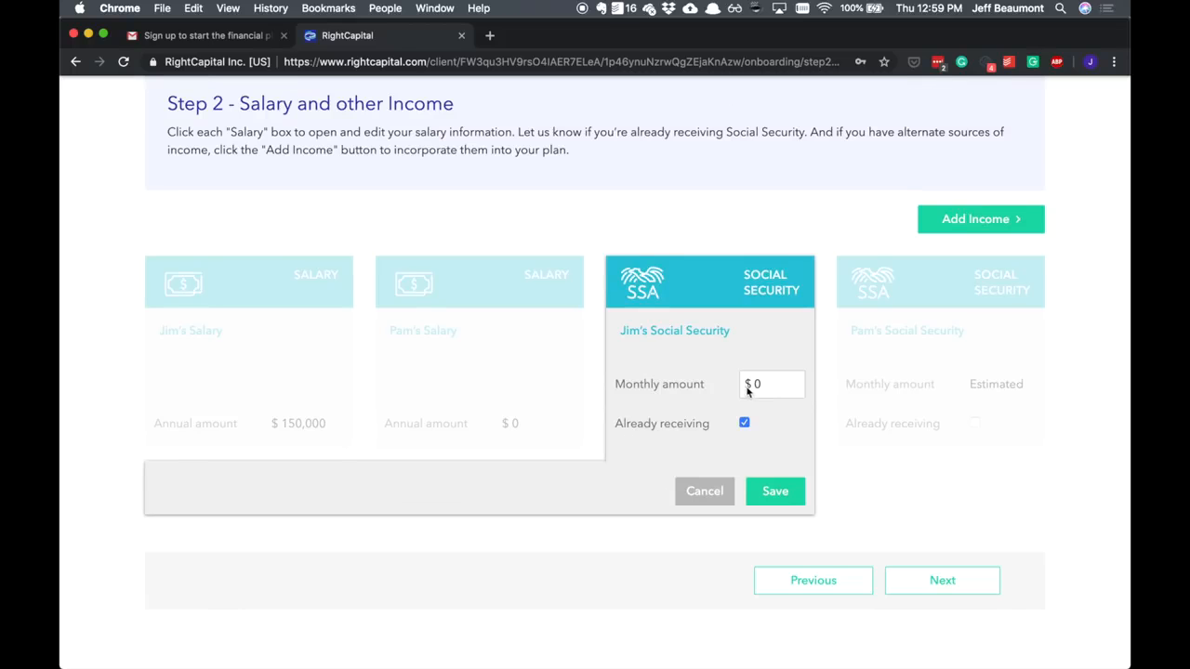
pyautogui.click(745, 423)
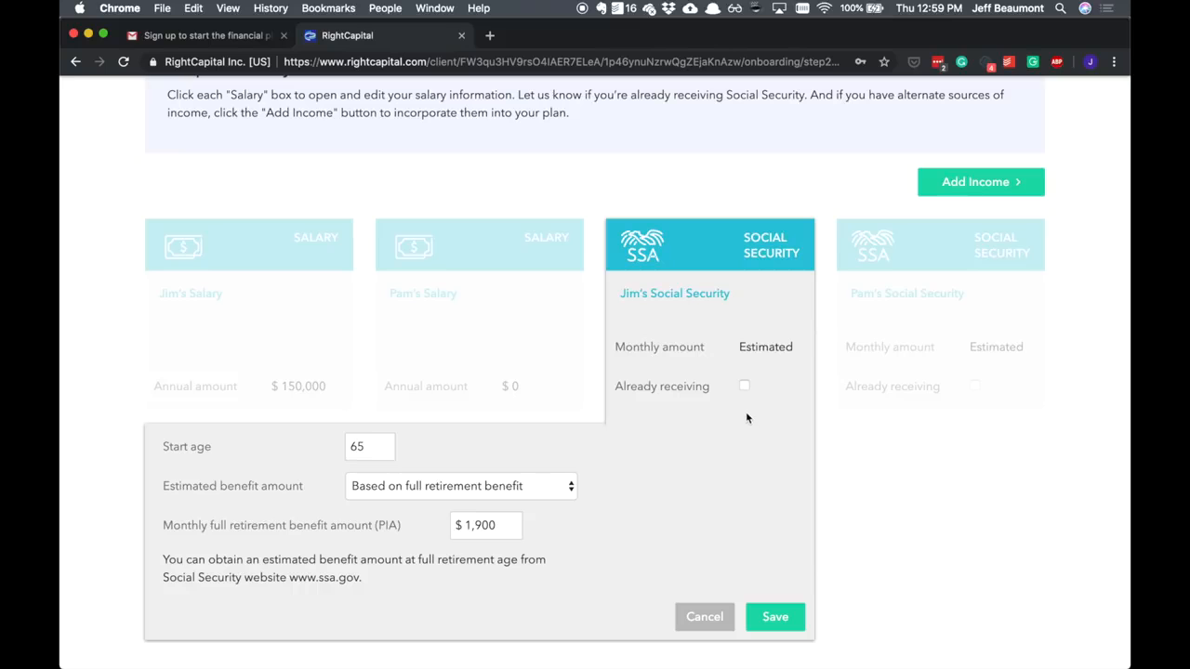
pyautogui.click(774, 614)
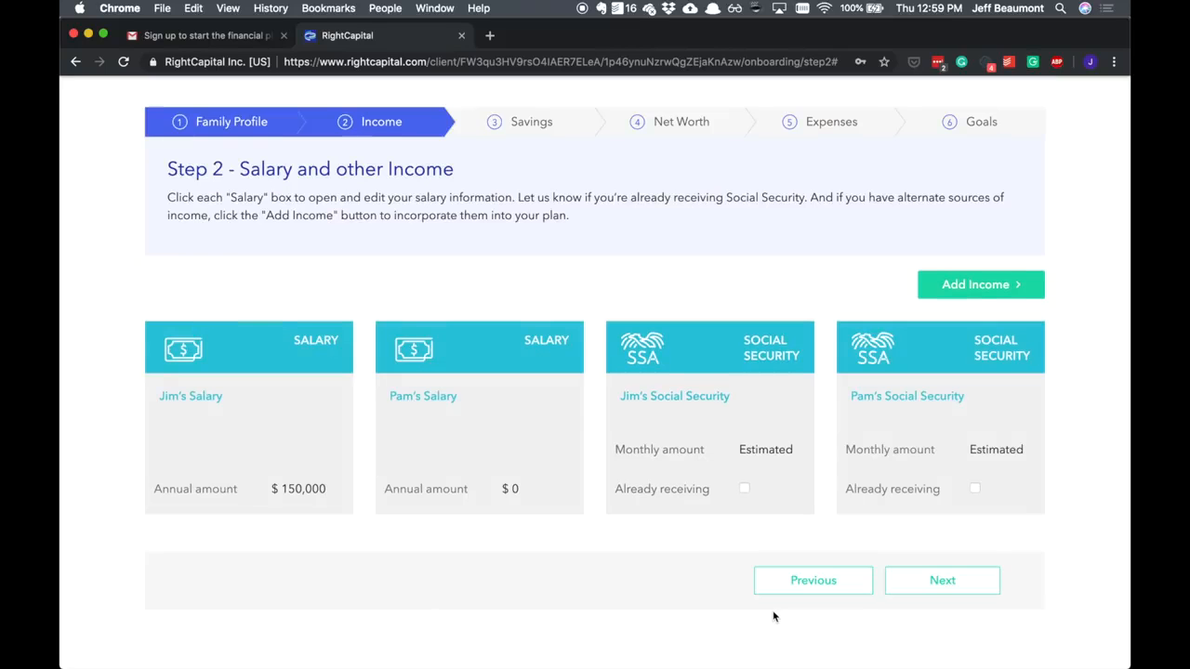
# Add a pension income named "To discuss later on", save it, and continue to the Savings step
pyautogui.click(969, 291)
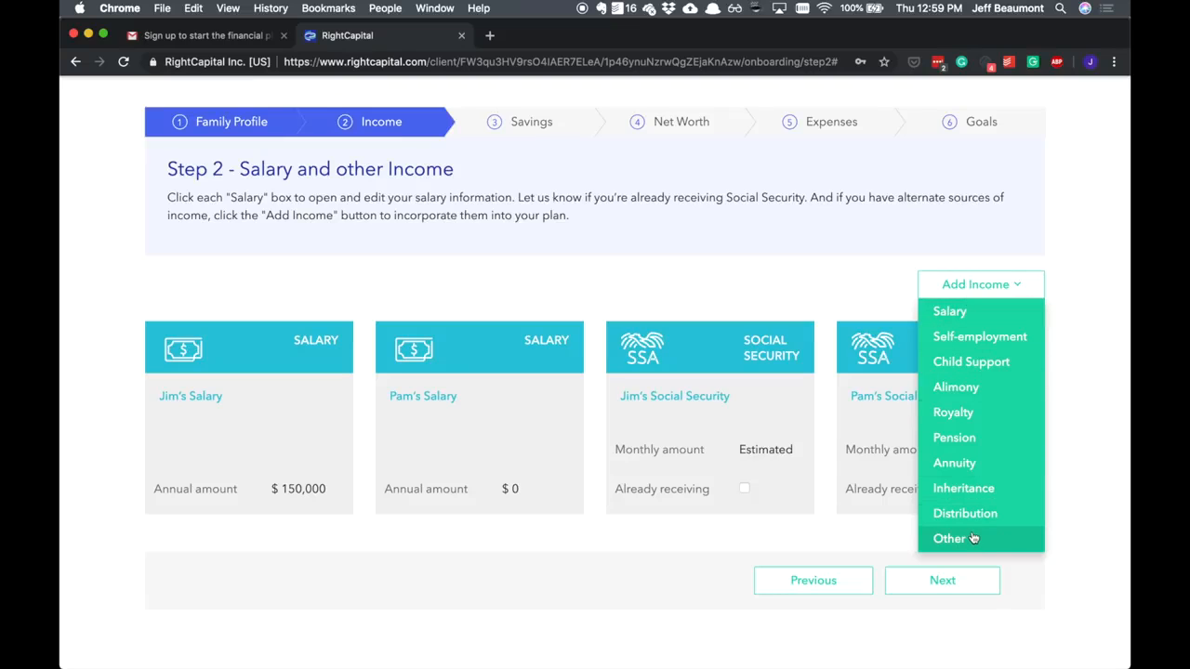
pyautogui.click(985, 437)
pyautogui.click(289, 386)
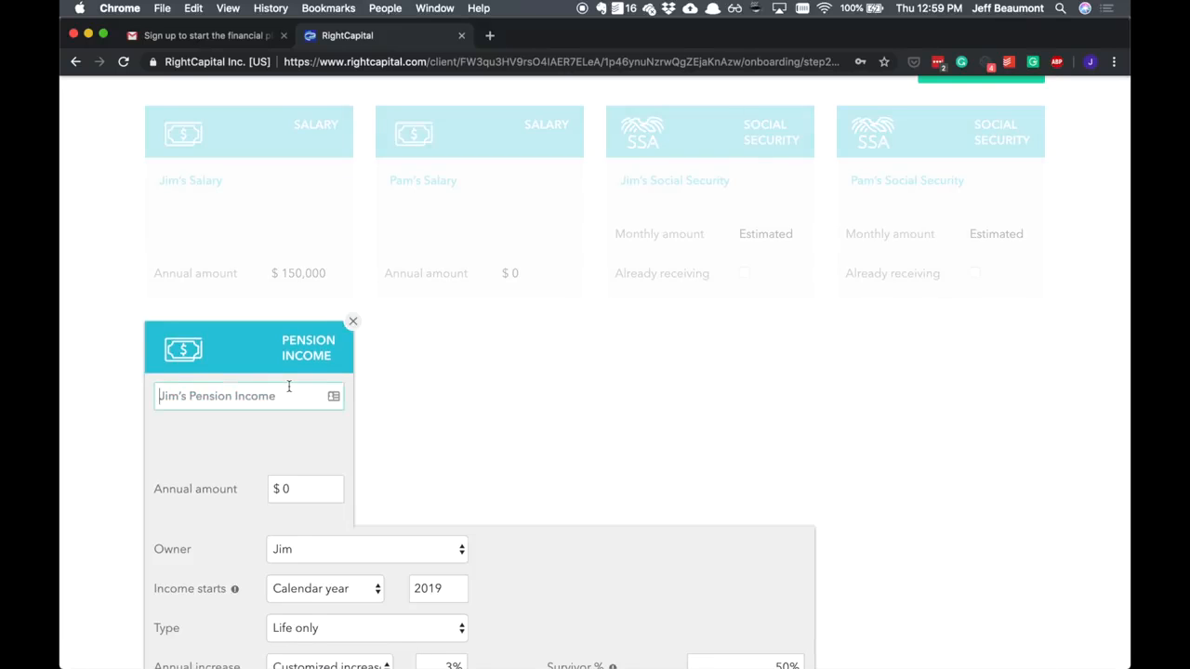
pyautogui.scroll(-2, 289, 387)
pyautogui.write('To discuss later on')
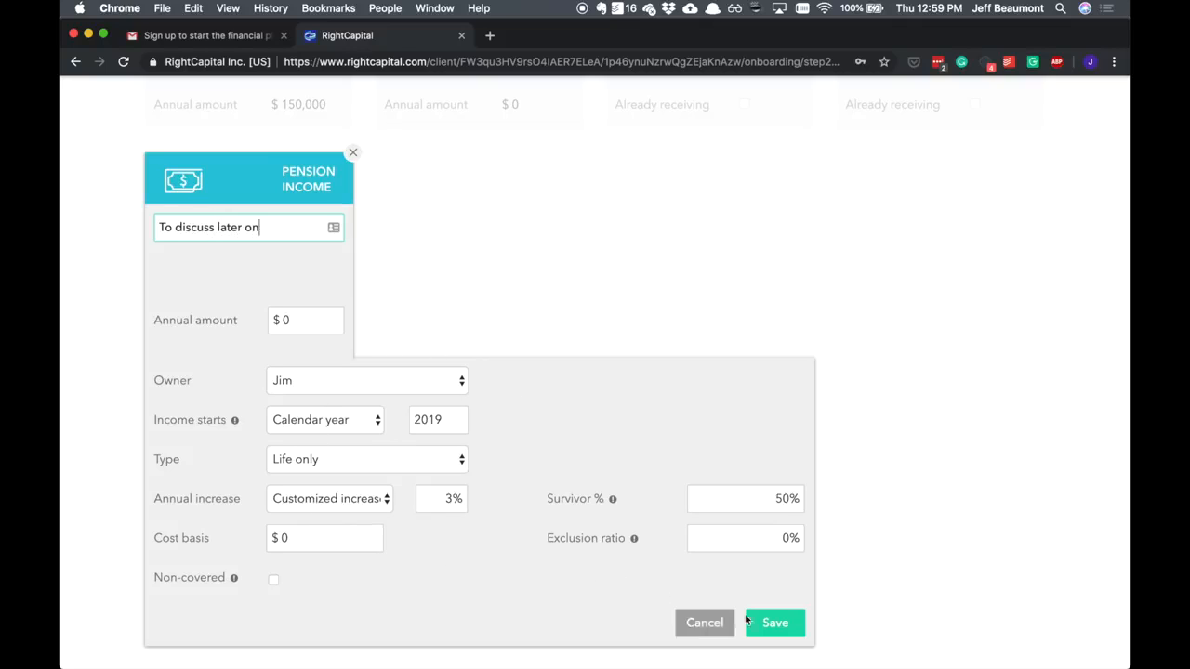
pyautogui.click(774, 623)
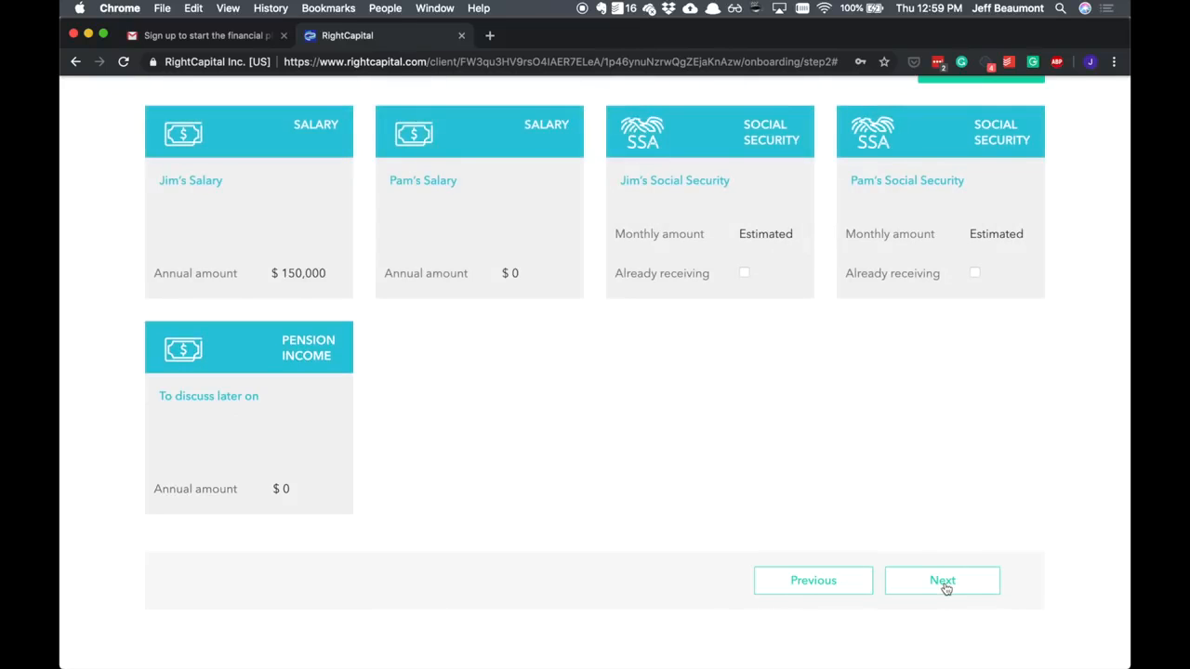
pyautogui.click(943, 581)
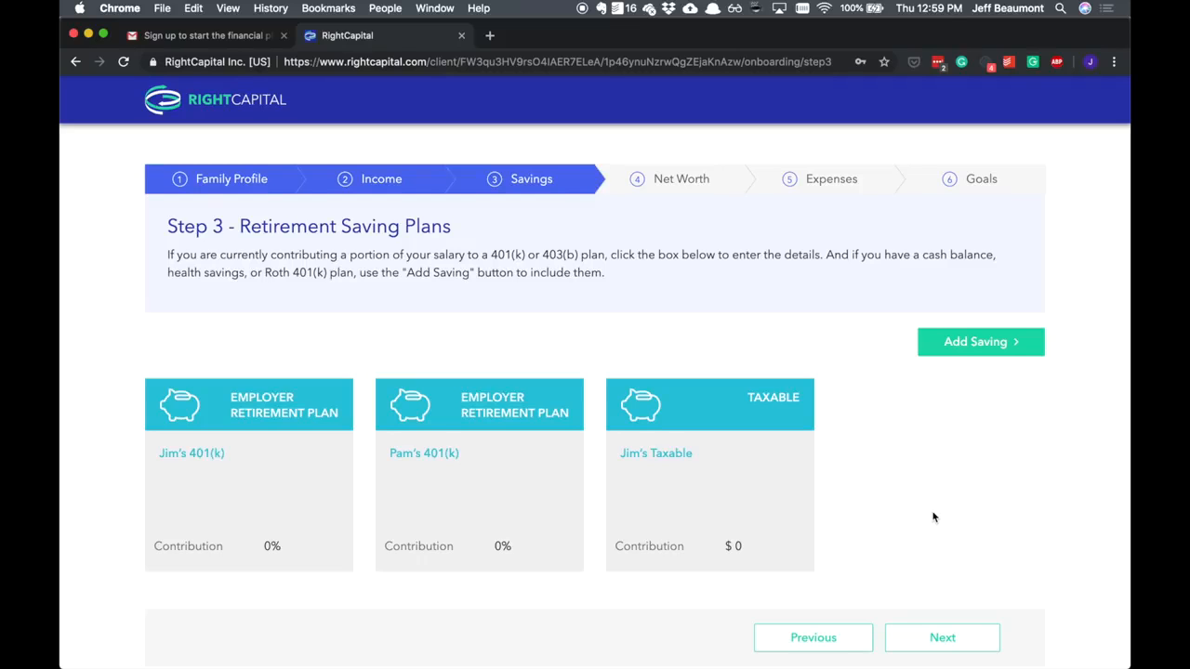
# Set the client's 401(k) contribution to 4% of salary income with the primary match up to 4%, and save the plan
pyautogui.click(286, 453)
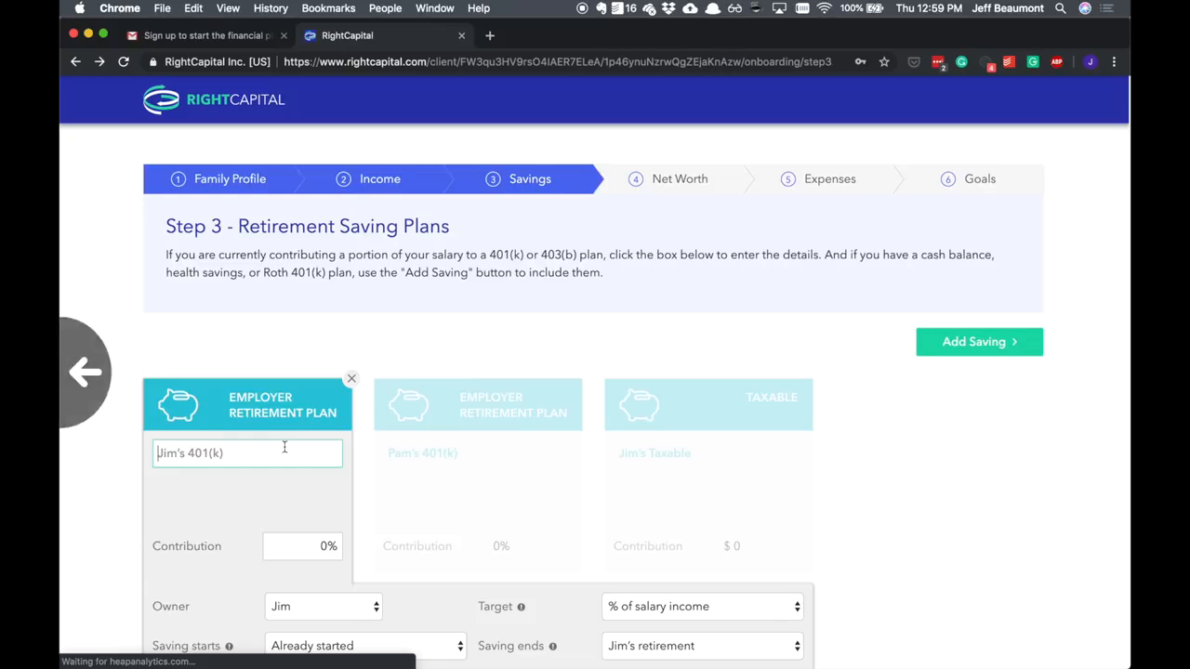
pyautogui.scroll(-3, 284, 447)
pyautogui.click(293, 419)
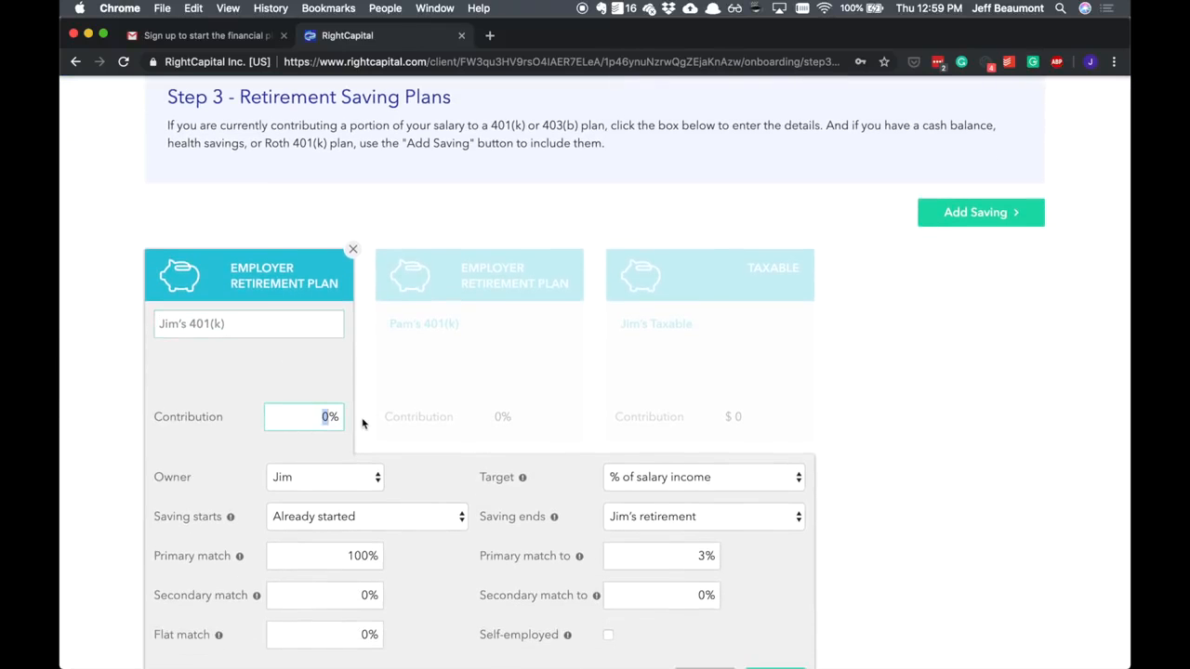
pyautogui.write('4')
pyautogui.scroll(-2, 530, 403)
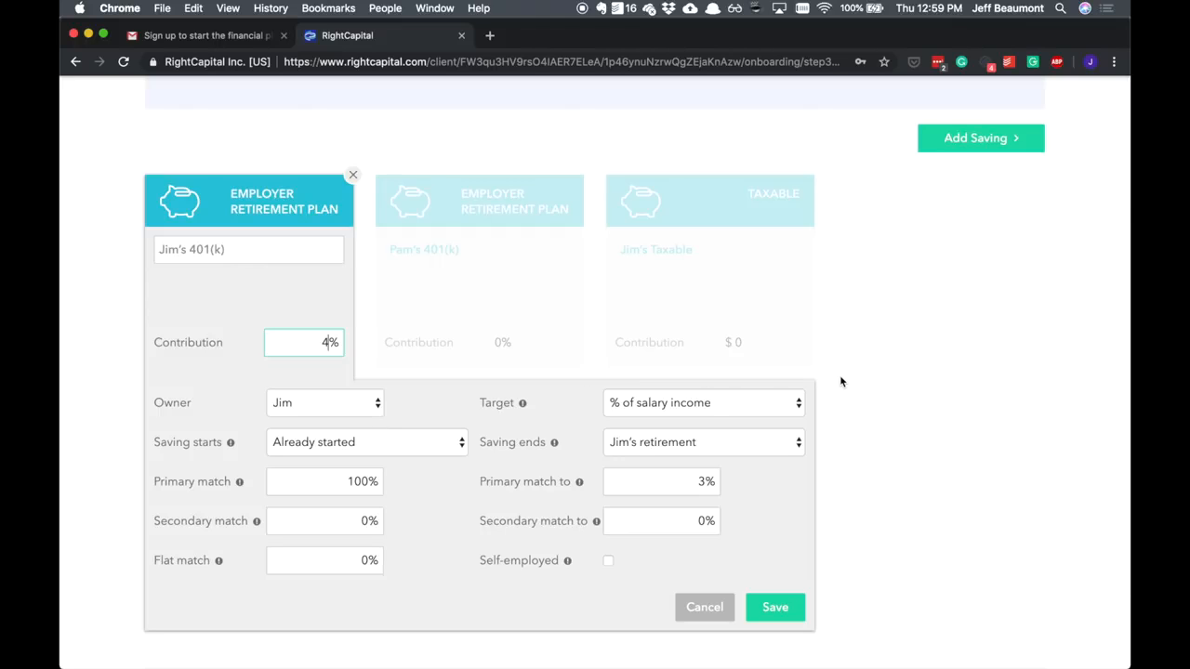
pyautogui.click(778, 407)
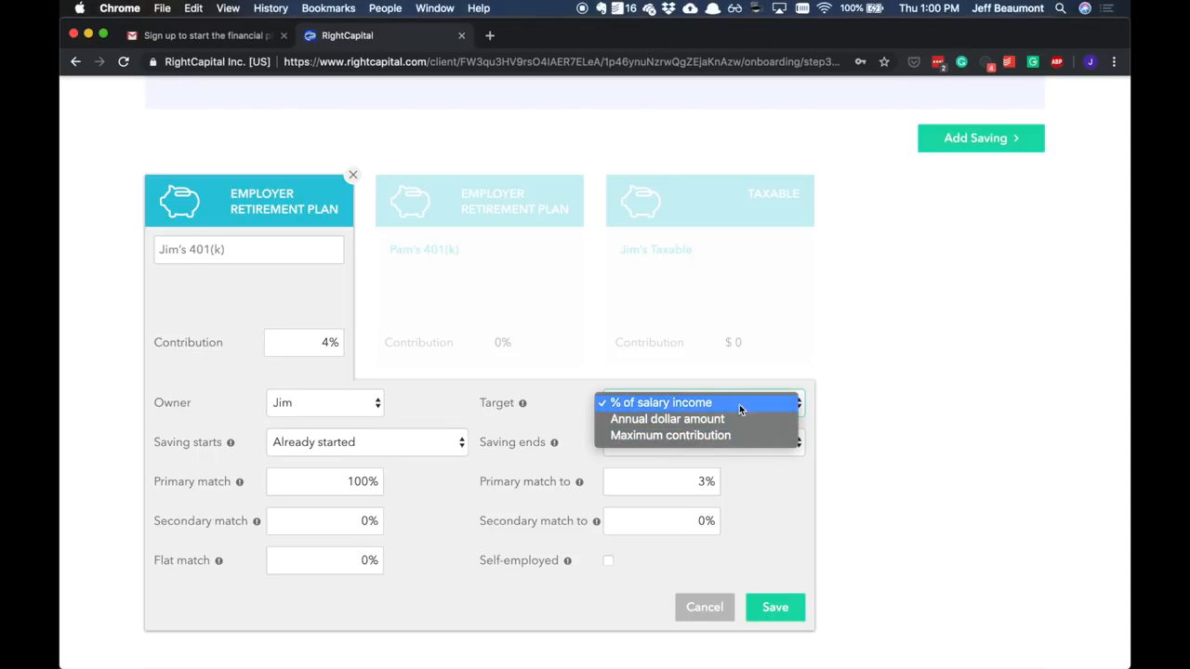
pyautogui.click(741, 404)
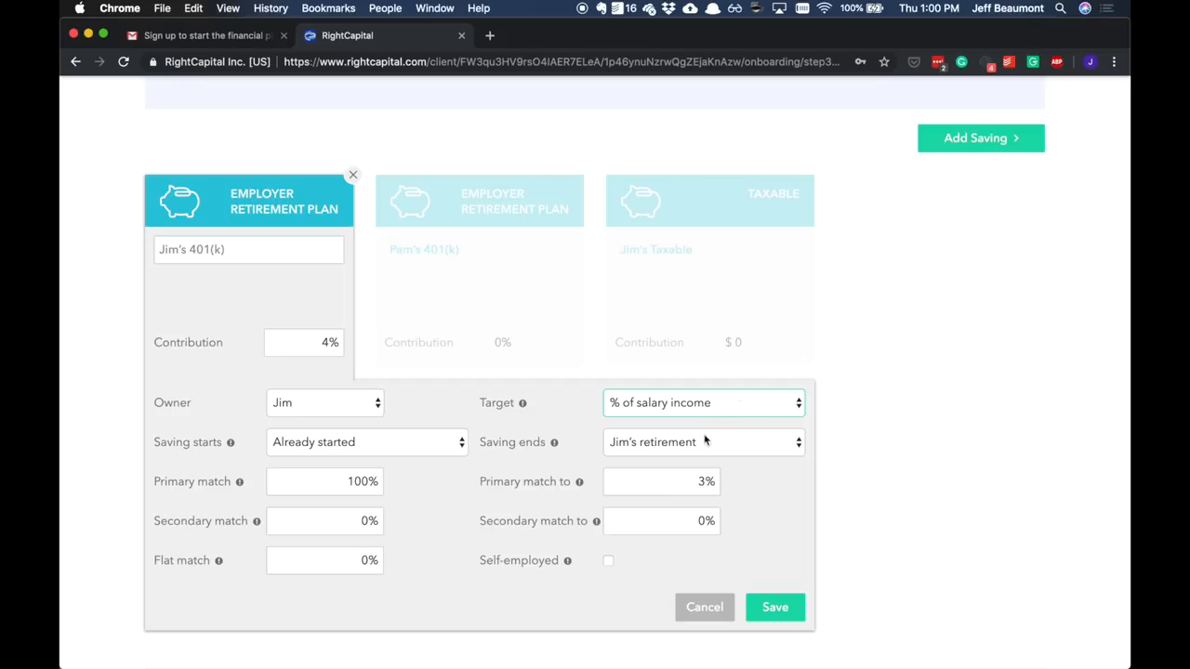
pyautogui.moveTo(664, 480); pyautogui.dragTo(724, 485)
pyautogui.write('4')
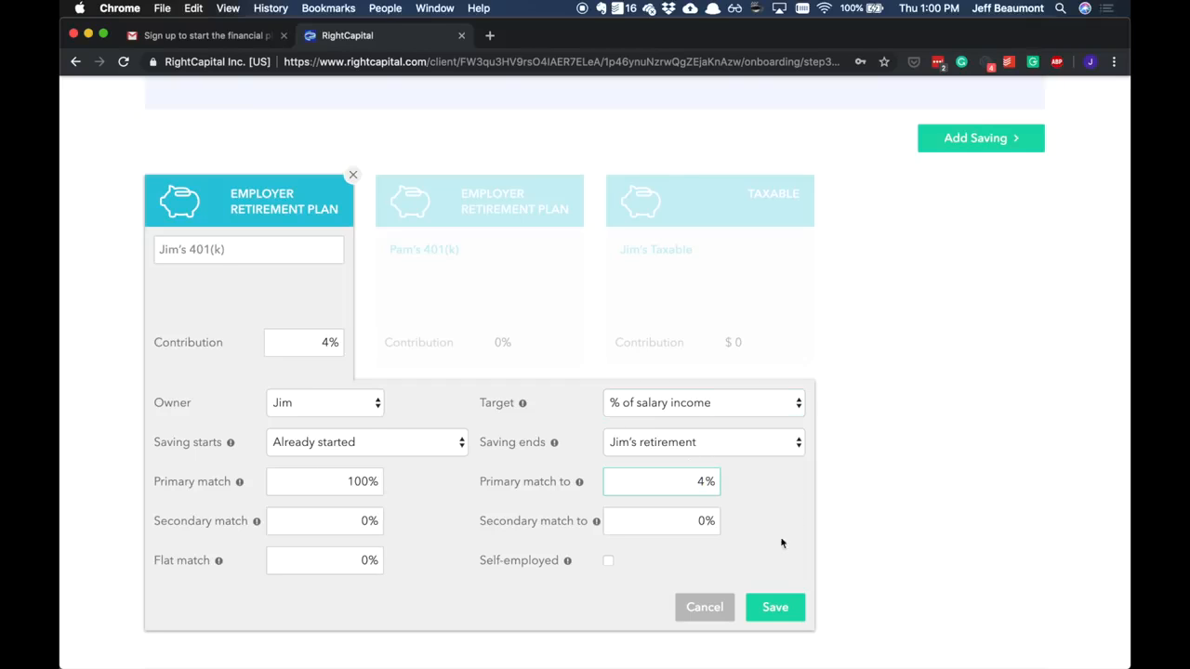
pyautogui.click(776, 607)
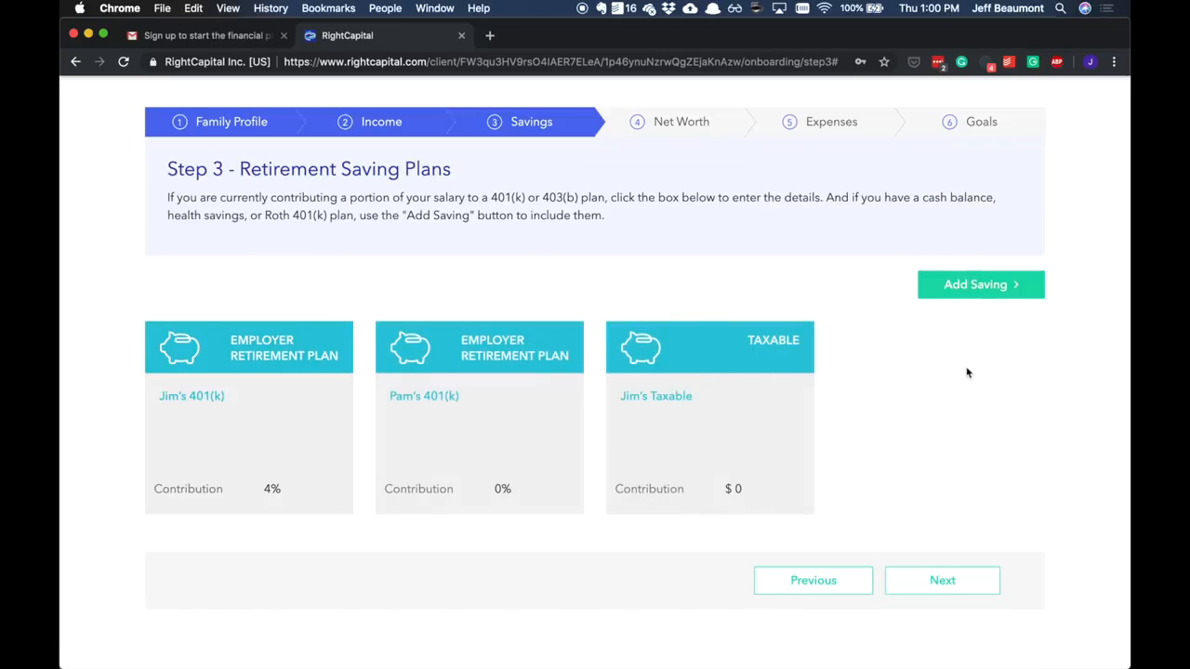
# Add a taxable saving to the retirement saving plans and name it "Rainy Day Fund"
pyautogui.click(976, 286)
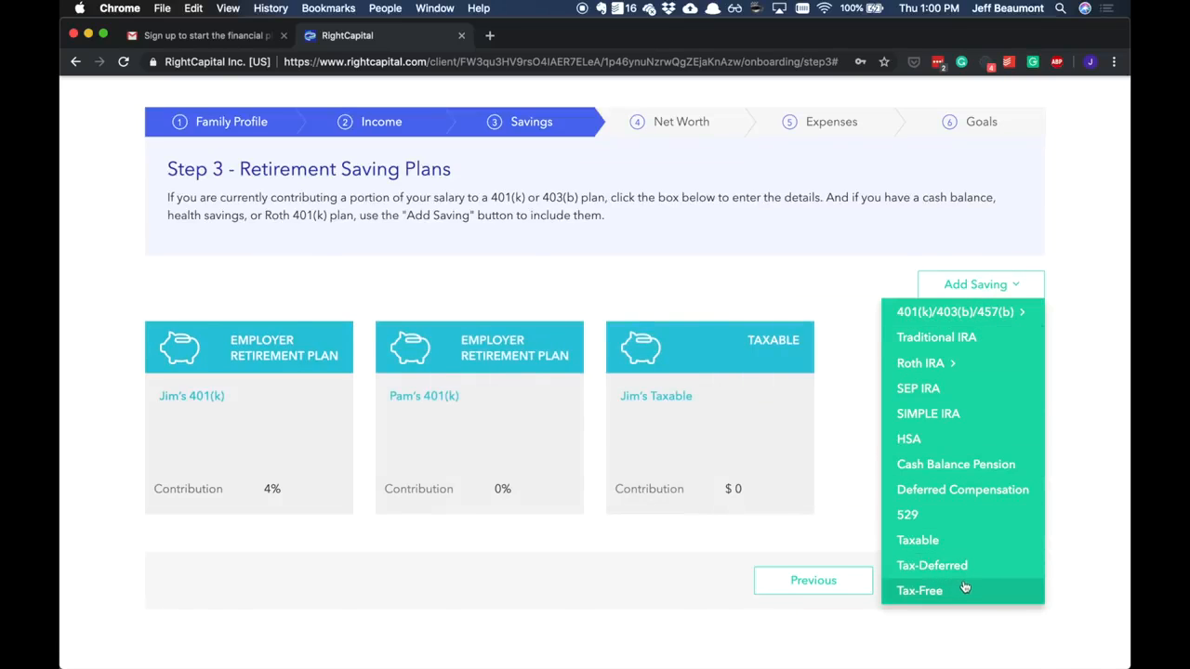
pyautogui.moveTo(971, 312)
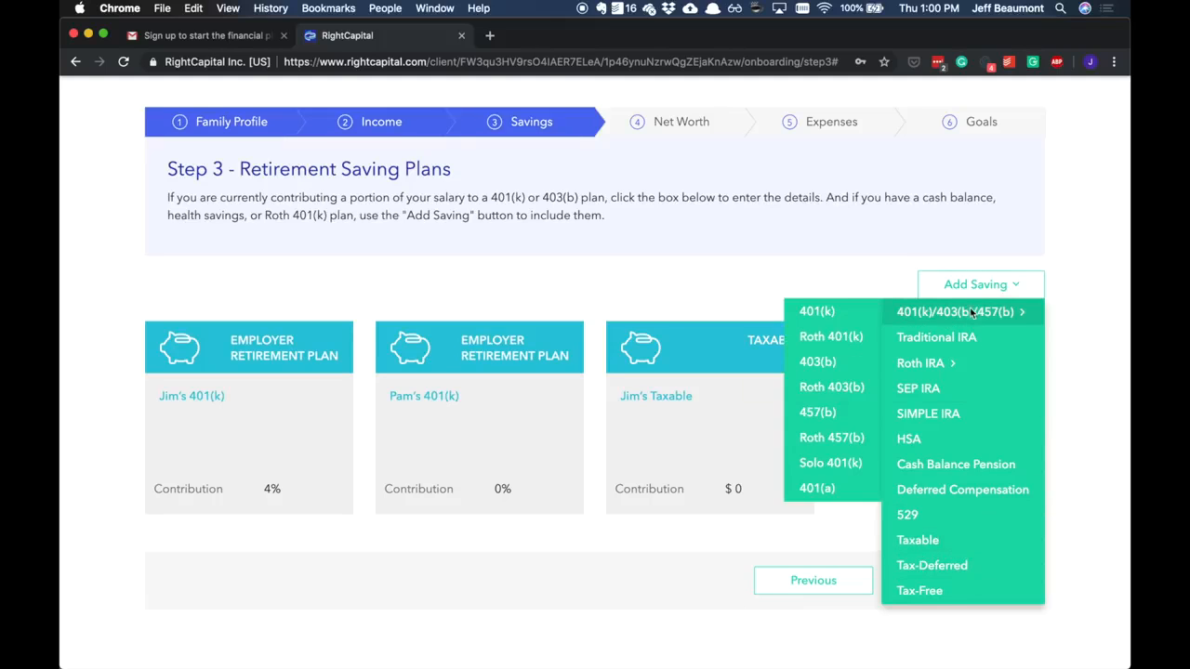
pyautogui.scroll(1, 961, 529)
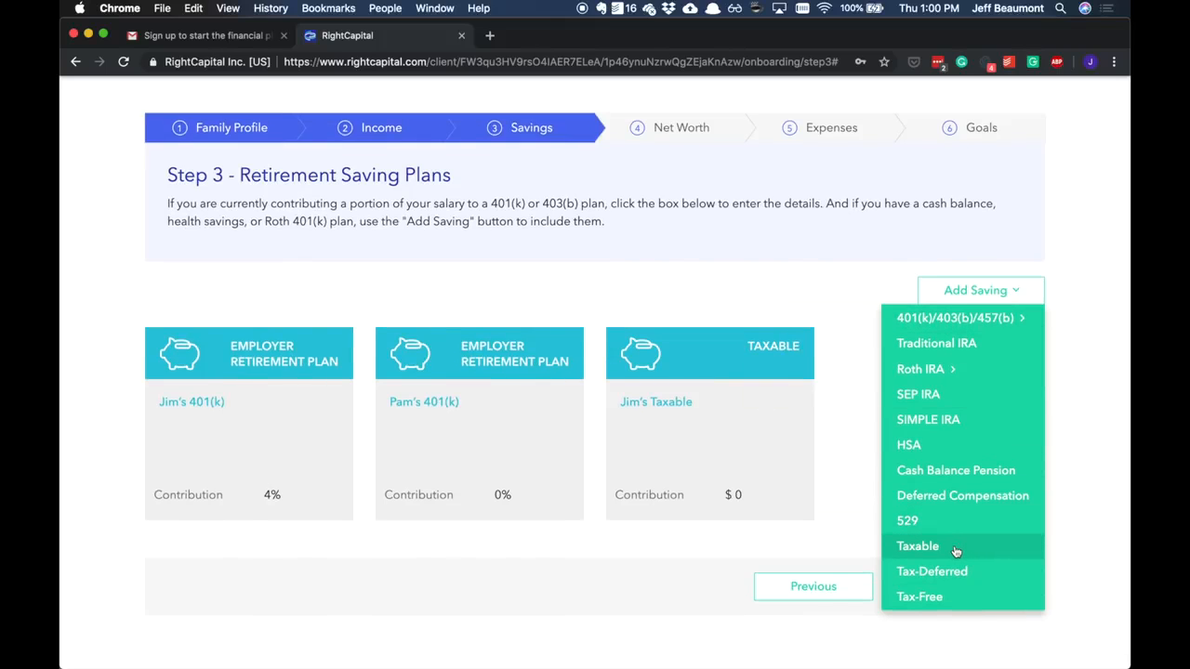
pyautogui.click(956, 549)
pyautogui.scroll(-1, 851, 435)
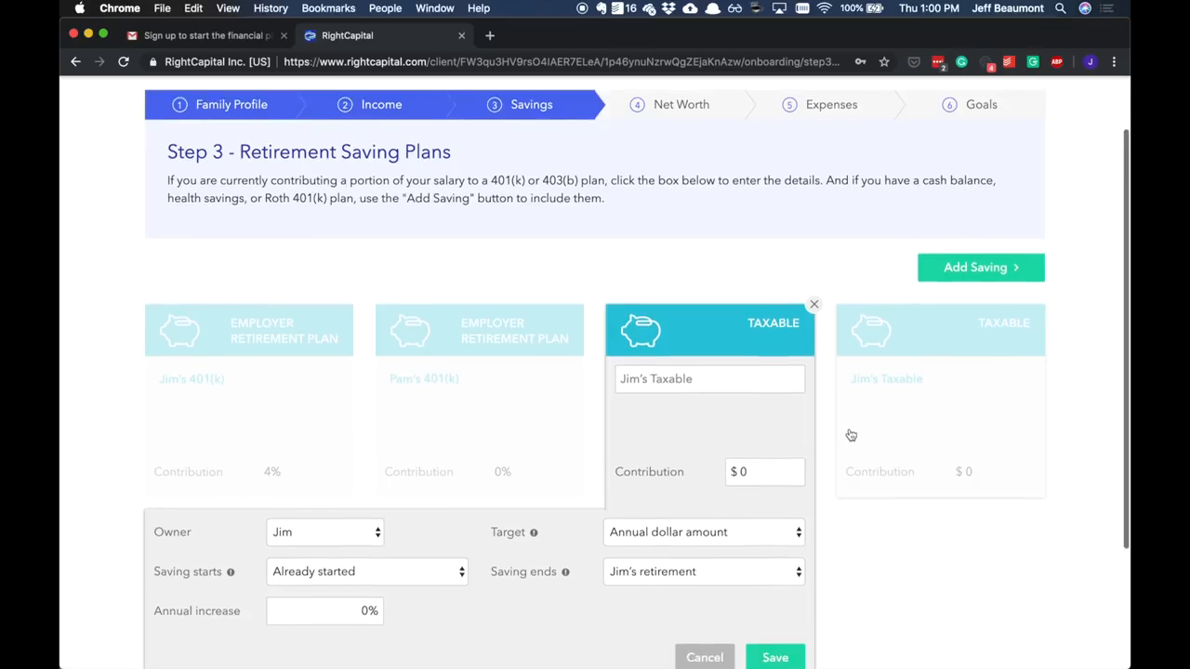
pyautogui.scroll(-2, 851, 435)
pyautogui.click(741, 310)
pyautogui.write('Rainy Day Fund')
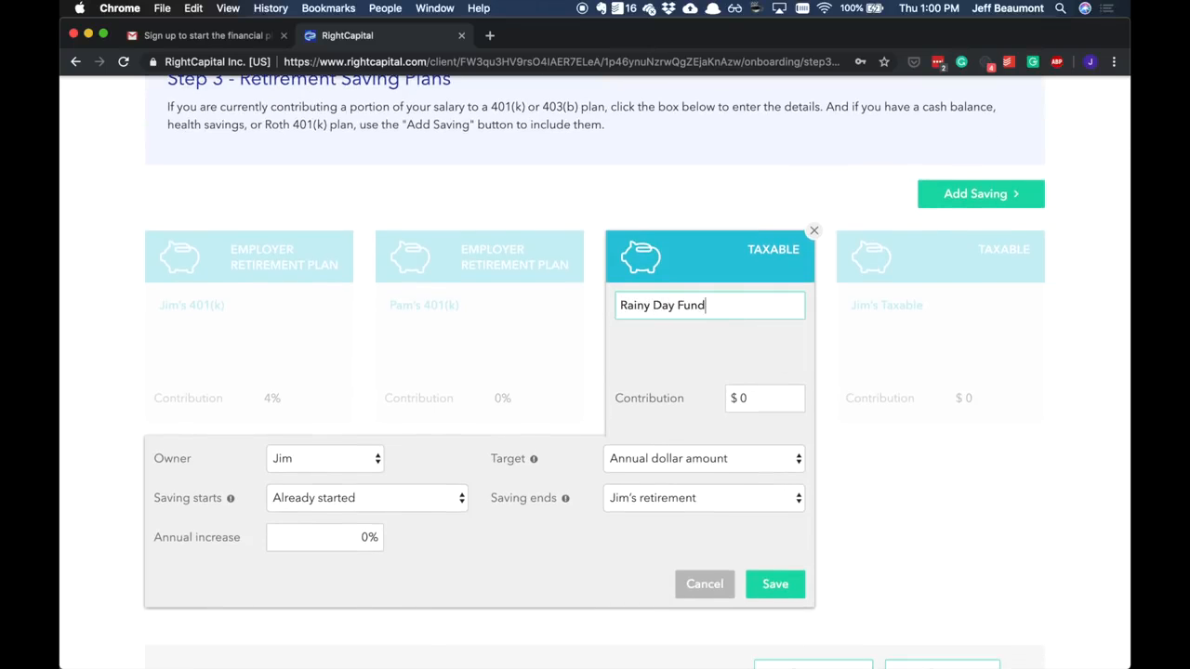
# Set the Rainy Day Fund contribution to an annual dollar amount of $6,000, save it, and continue to the Net Worth step
pyautogui.click(765, 398)
pyautogui.write('6,000')
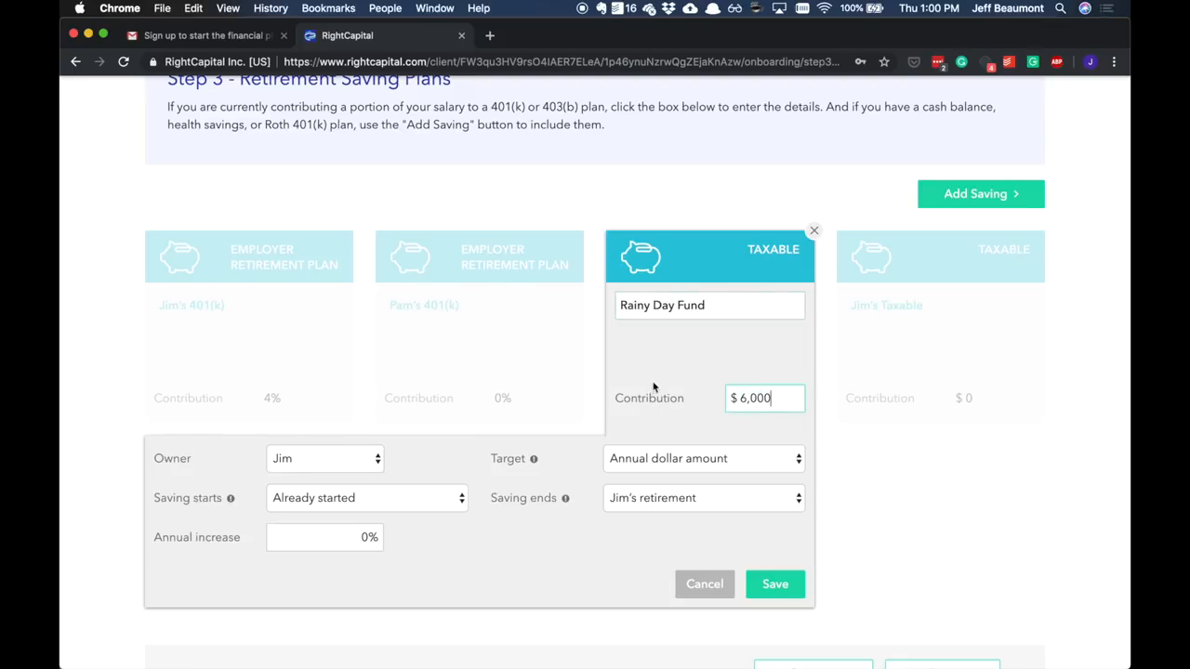
pyautogui.click(678, 459)
pyautogui.click(686, 456)
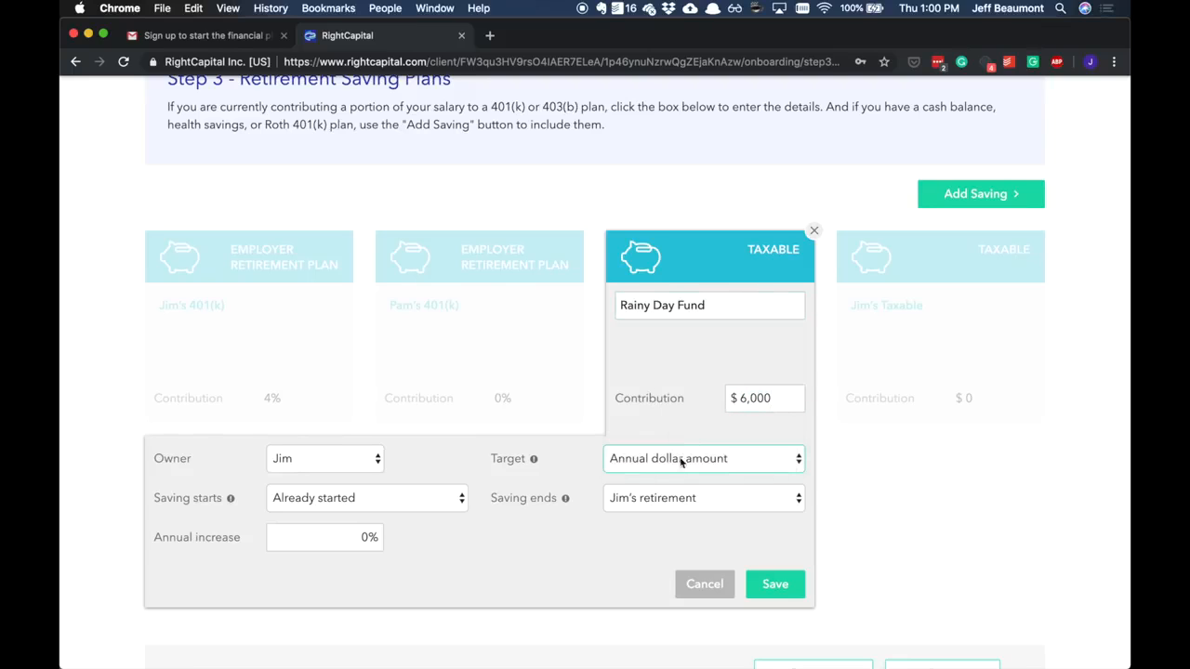
pyautogui.click(761, 584)
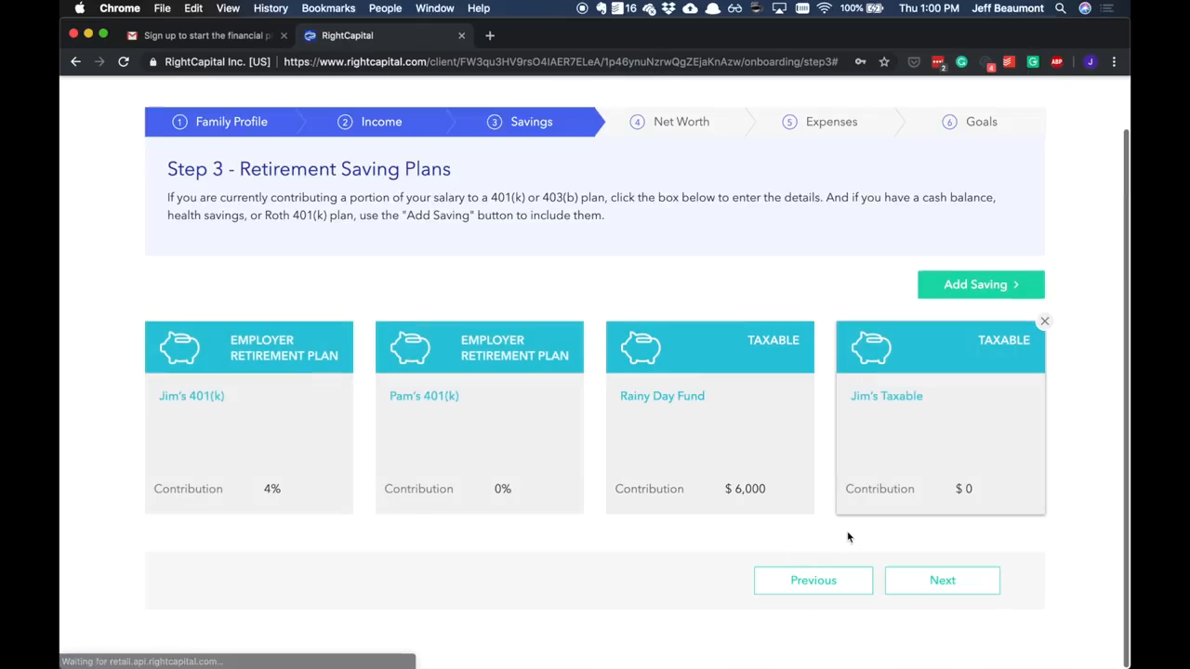
pyautogui.click(984, 586)
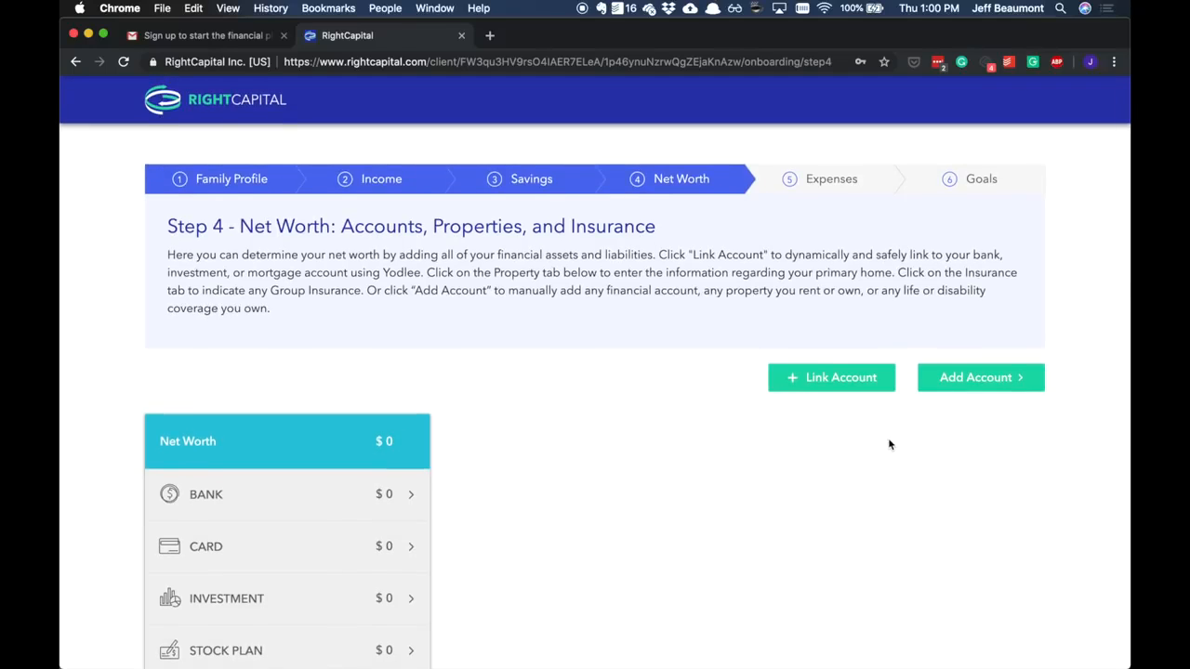
# Search the institutions available for account linking for Vanguard and for Bank of America
pyautogui.scroll(-4, 895, 441)
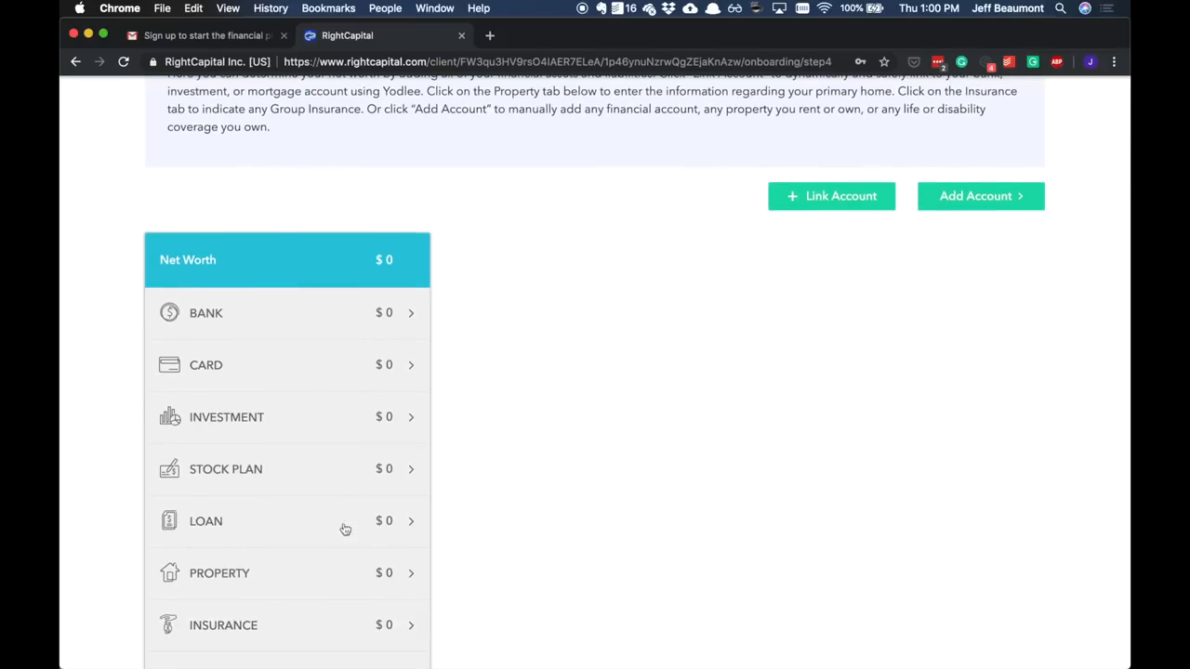
pyautogui.click(834, 199)
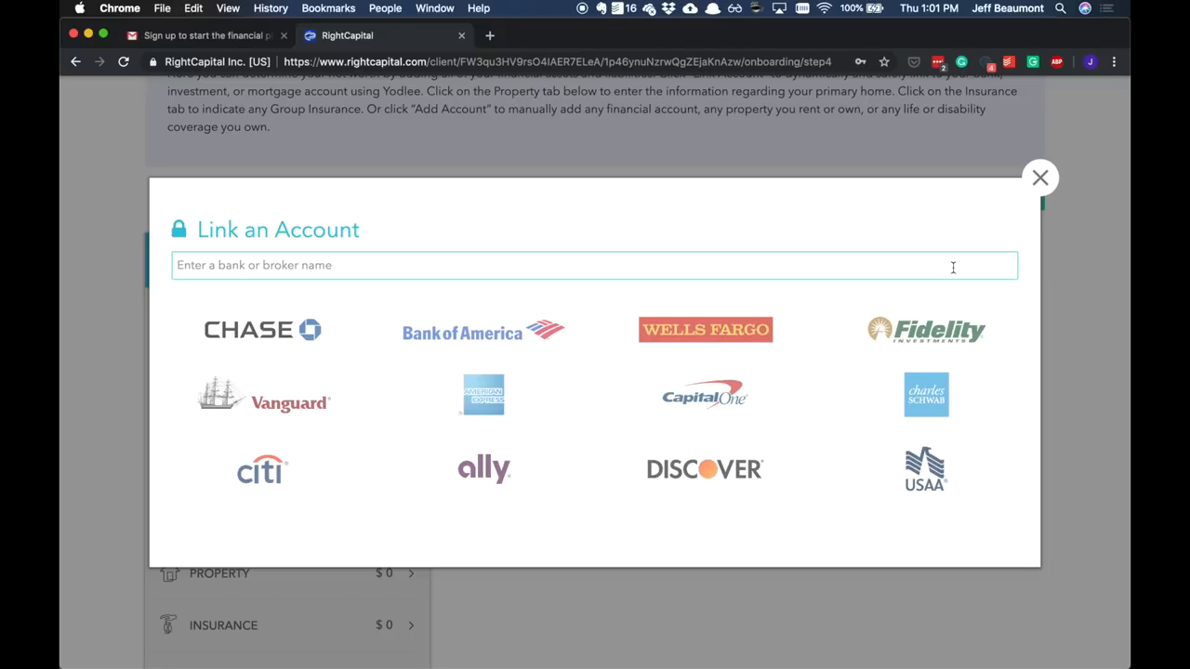
pyautogui.write('Vanguard')
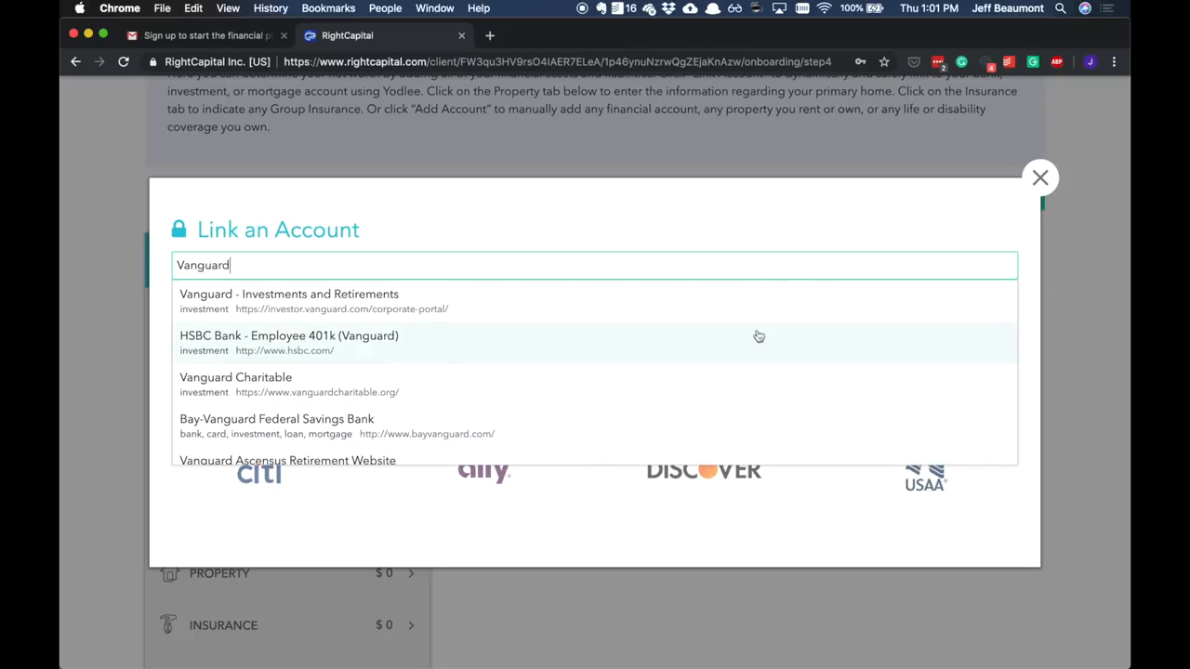
pyautogui.press('super+a')
pyautogui.write('Bank ')
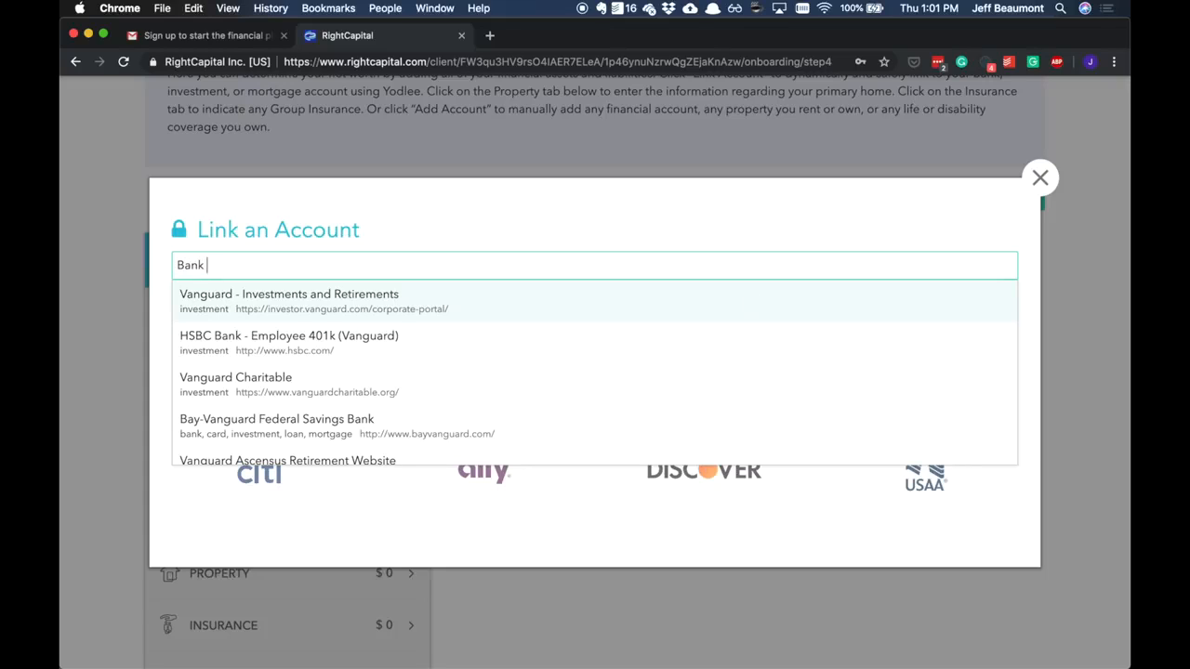
pyautogui.write('of America')
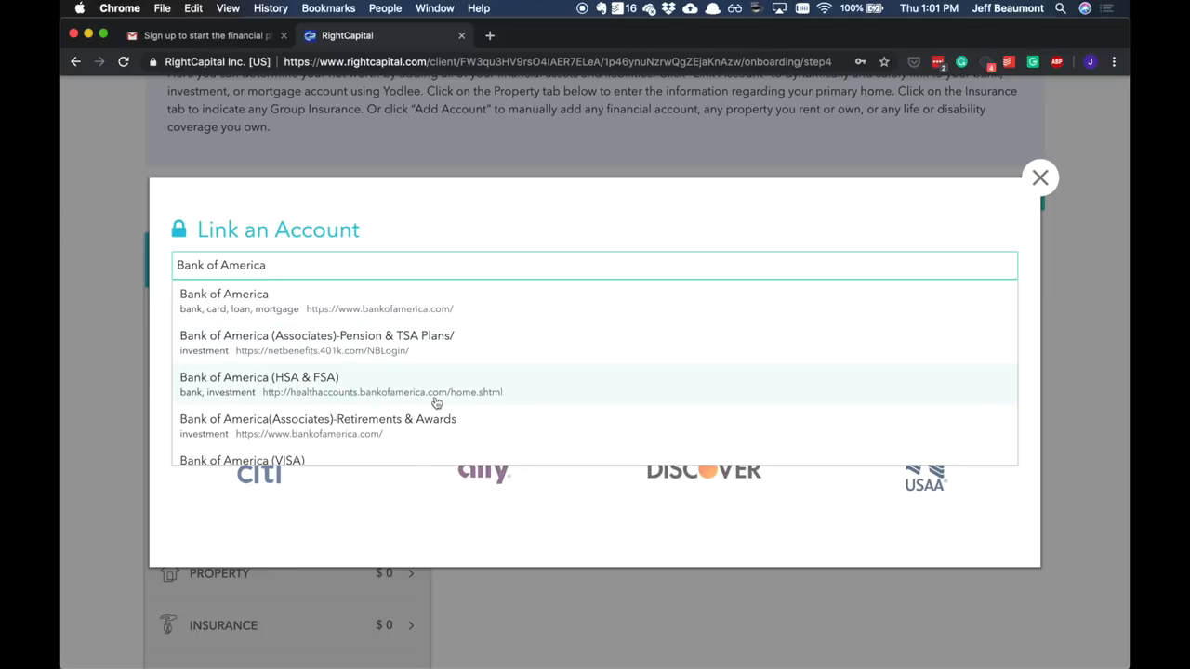
# View the Bank of America linking form with its login fields and supported services, and close it without connecting
pyautogui.click(472, 313)
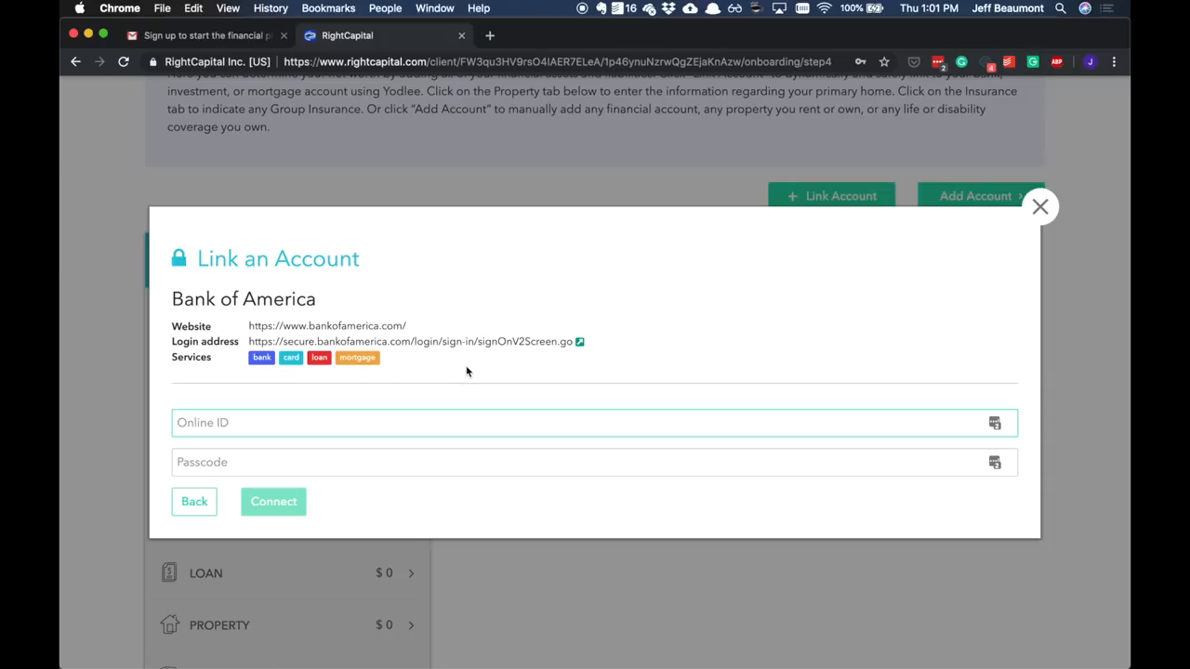
pyautogui.moveTo(172, 361); pyautogui.dragTo(205, 360)
pyautogui.click(213, 366)
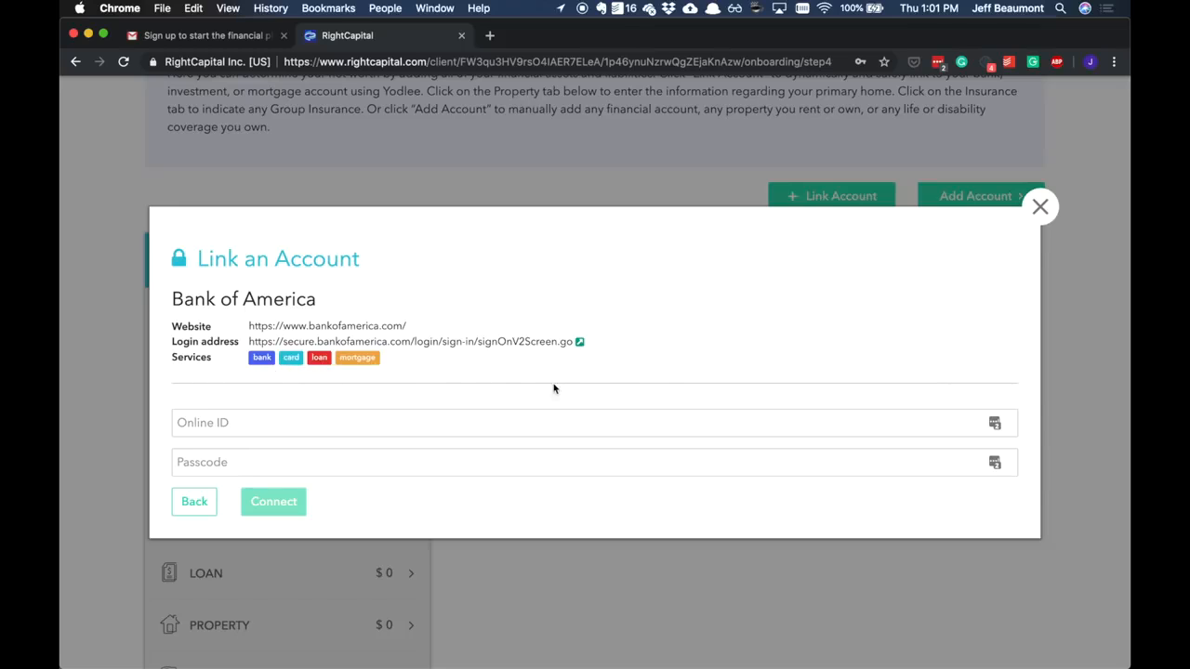
pyautogui.click(1039, 206)
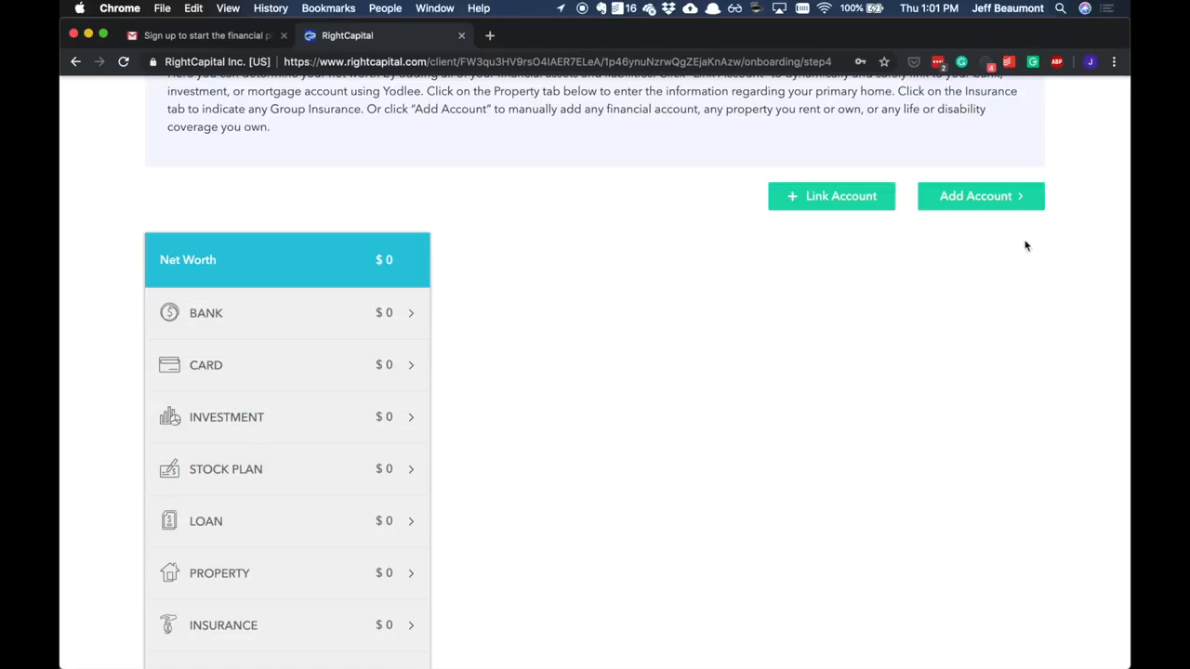
# Open the primary home under the net worth properties and change it to owned
pyautogui.scroll(-3, 978, 277)
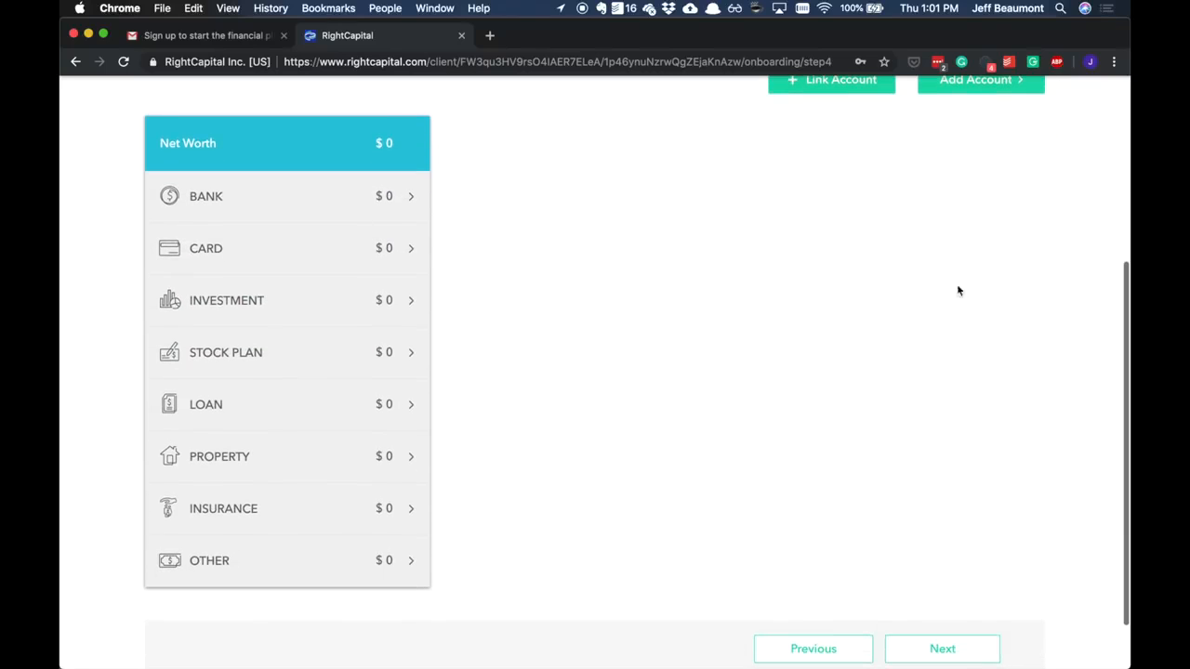
pyautogui.click(278, 461)
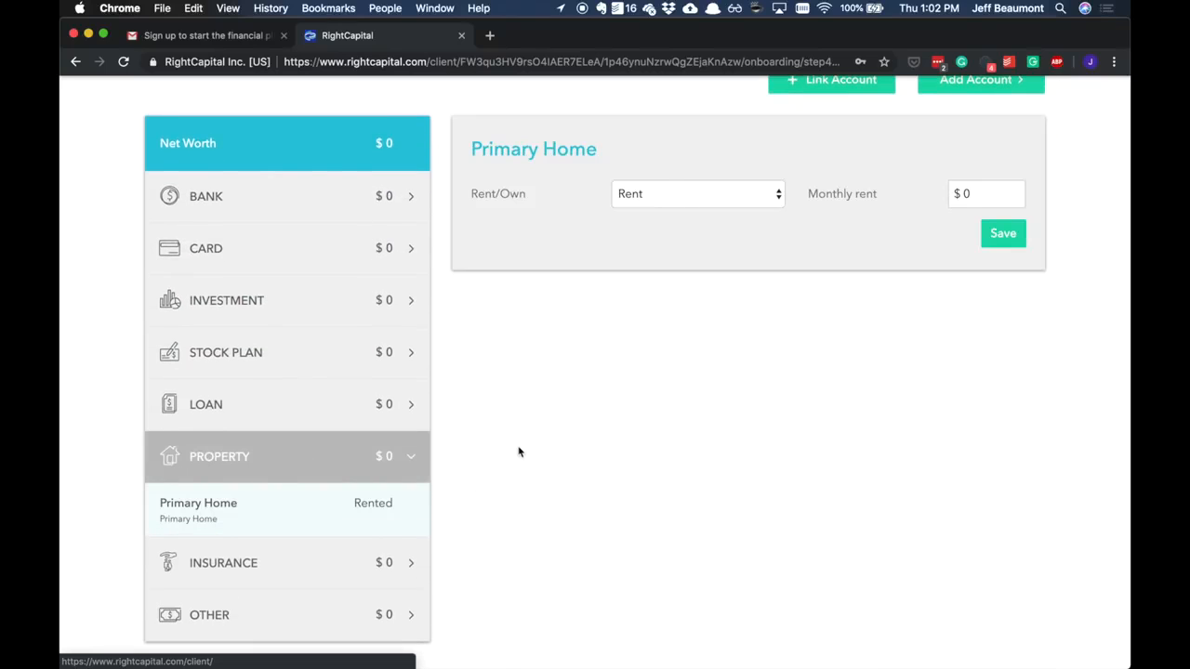
pyautogui.scroll(1, 558, 418)
pyautogui.click(644, 238)
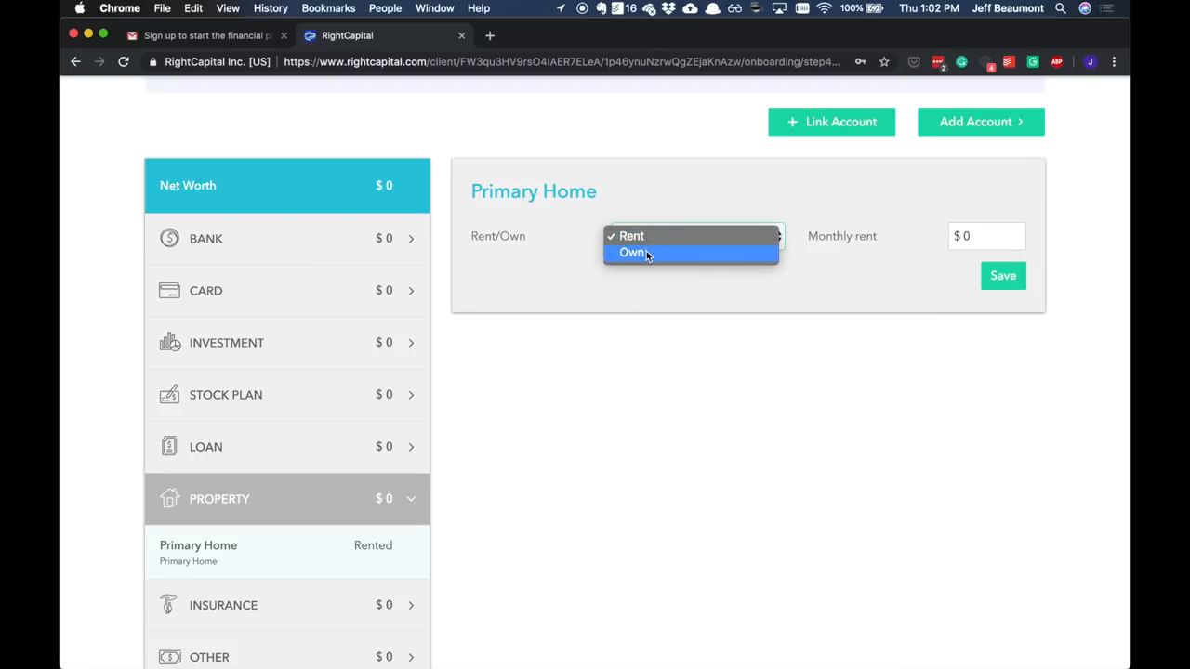
pyautogui.click(646, 252)
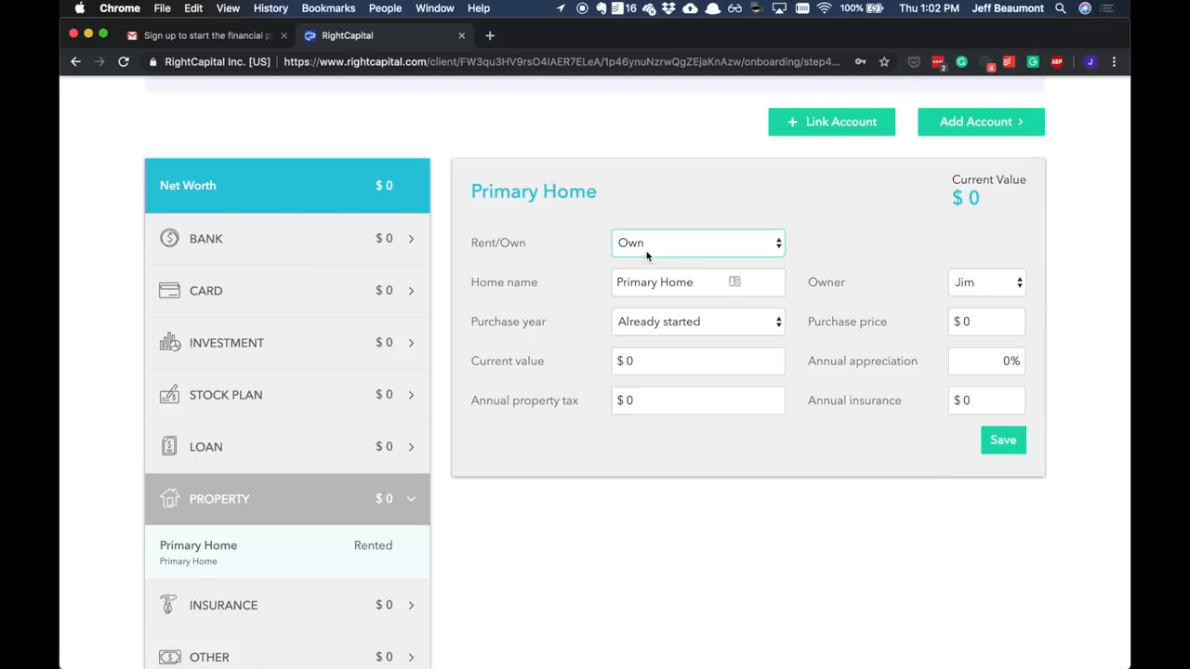
# Set the primary home's purchase price to $45,000 and its current value to $500,000
pyautogui.click(995, 321)
pyautogui.write('45000')
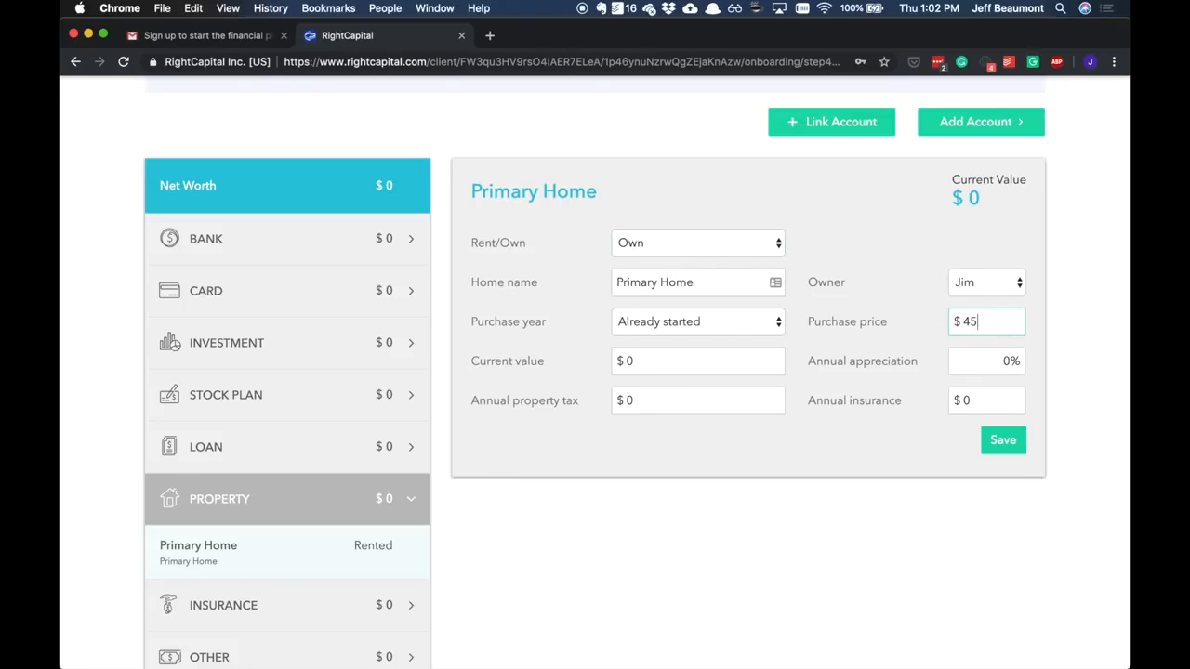
pyautogui.press('Tab')
pyautogui.hotkey('shift', 'Tab')
pyautogui.write('45000')
pyautogui.press('Tab')
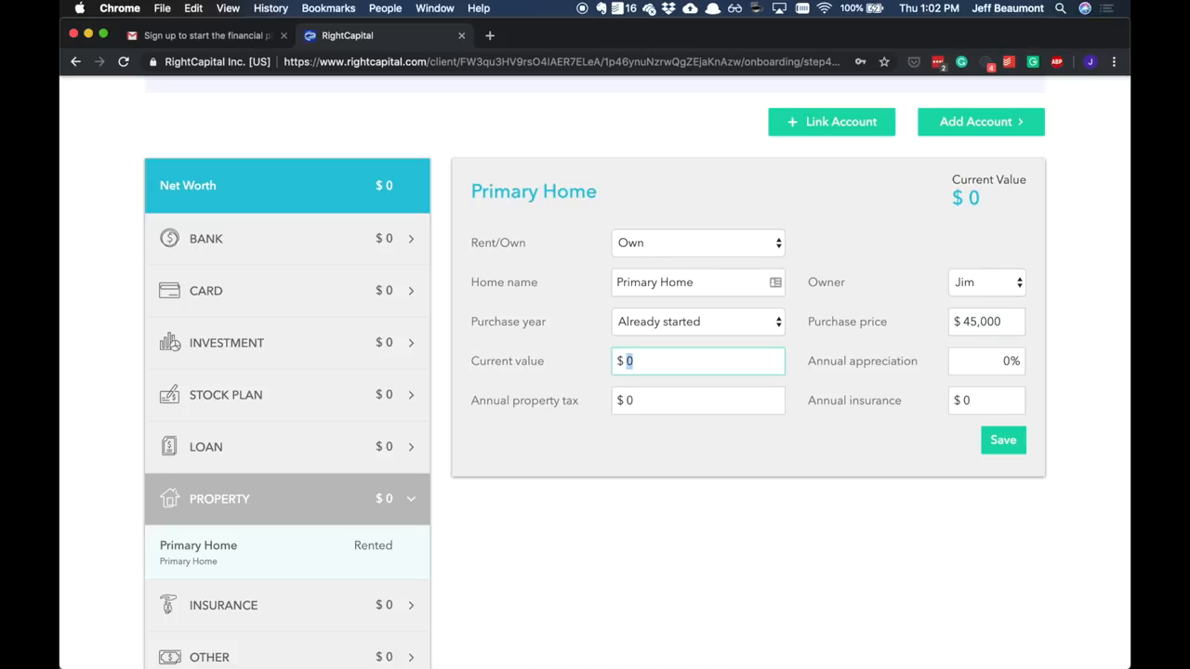
pyautogui.write('4')
pyautogui.press('super+z')
pyautogui.write('500,000')
pyautogui.press('Tab')
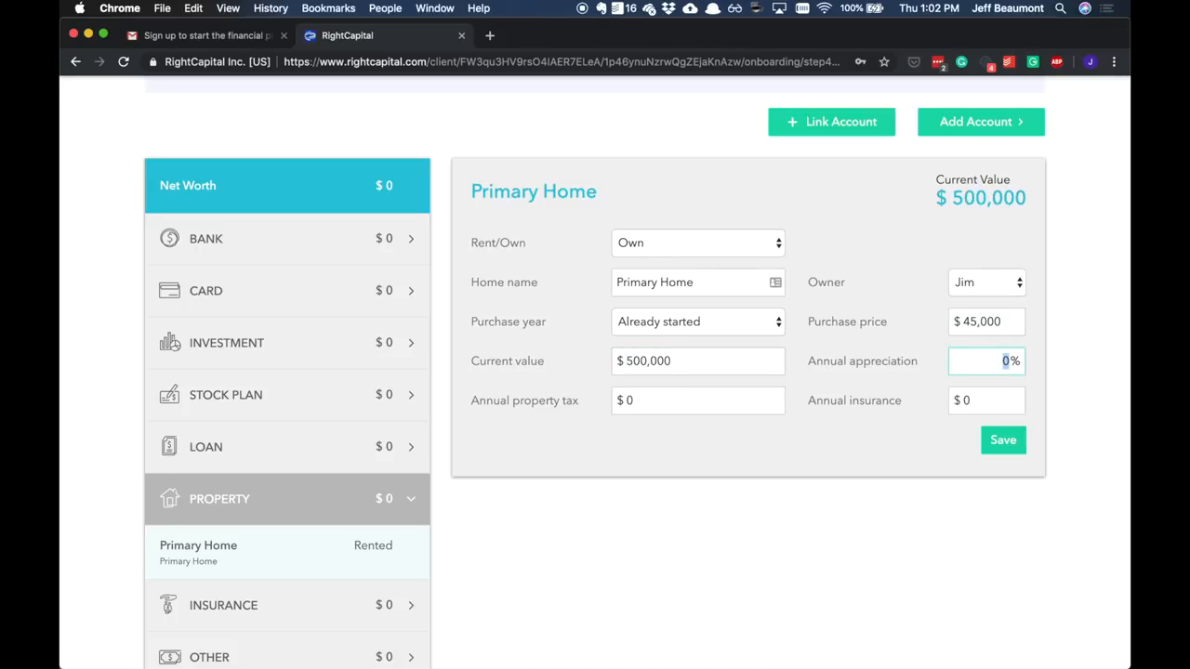
# Set the home's annual appreciation to 3%, property tax to $6,500 and insurance to $1,200, and save the property
pyautogui.write('3')
pyautogui.press('Tab')
pyautogui.write('6500')
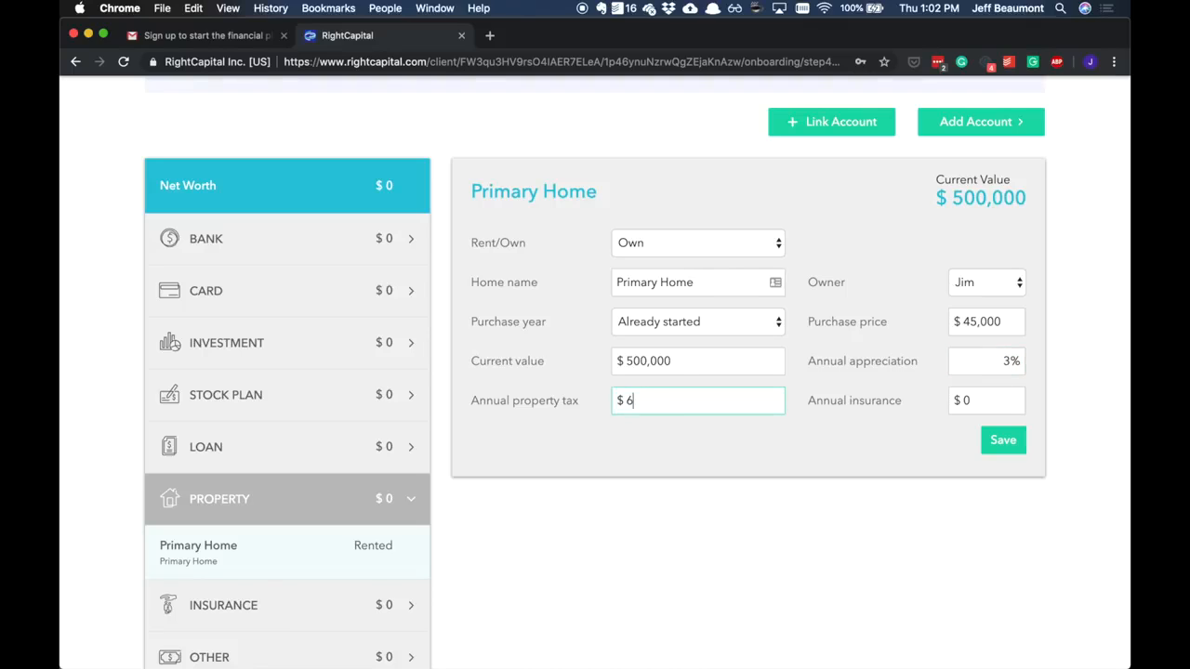
pyautogui.press('Tab')
pyautogui.write('1200')
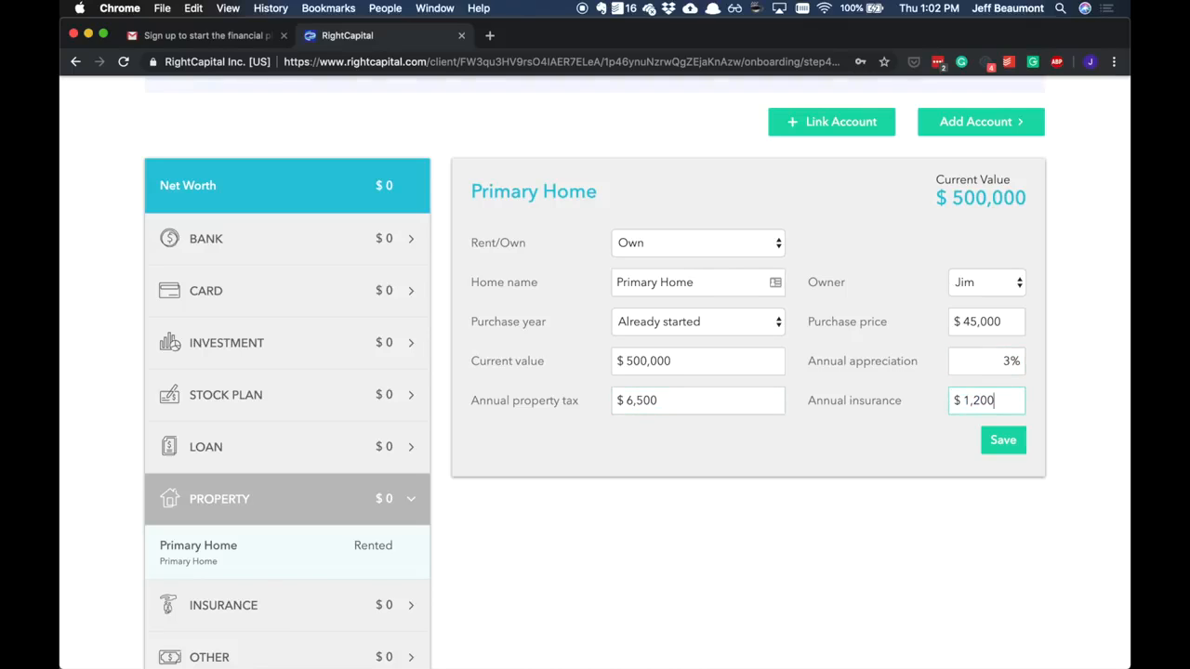
pyautogui.click(995, 439)
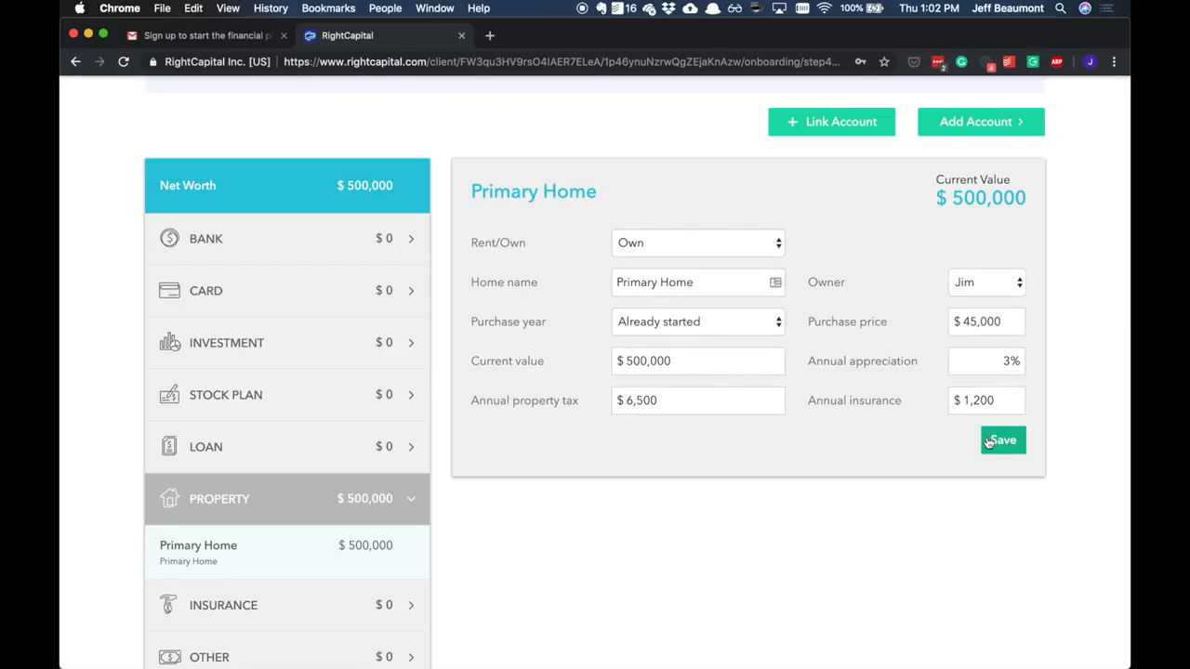
# Add a manual loan account to the net worth and set the mortgage's original amount to $400,000
pyautogui.click(965, 130)
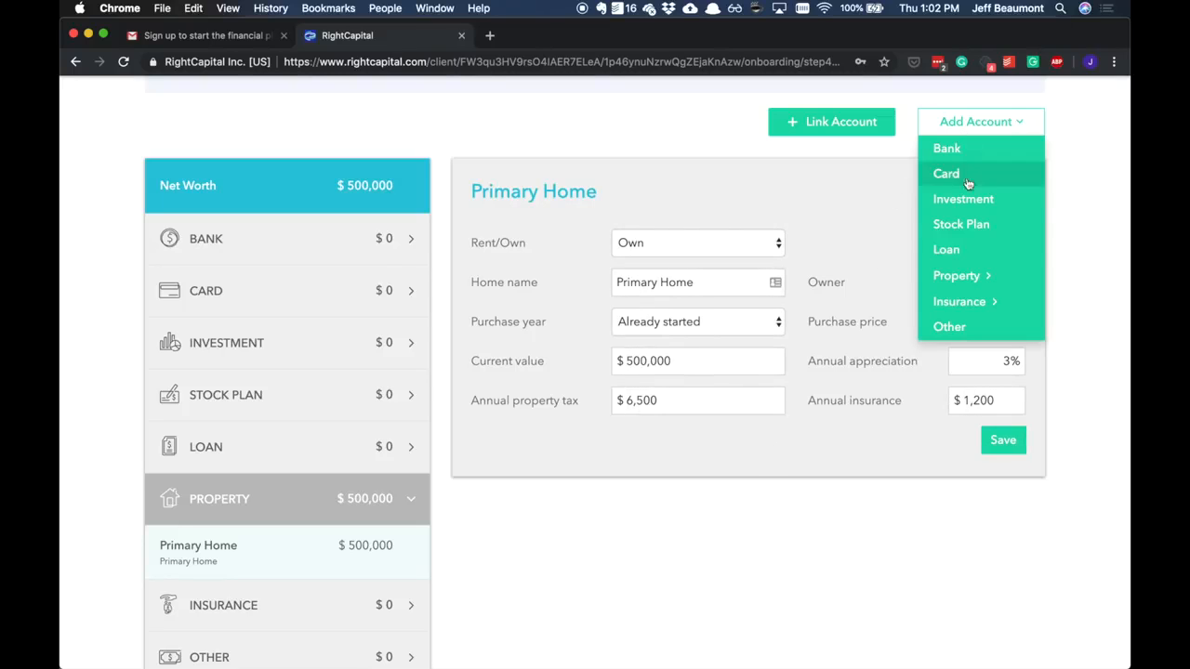
pyautogui.click(967, 264)
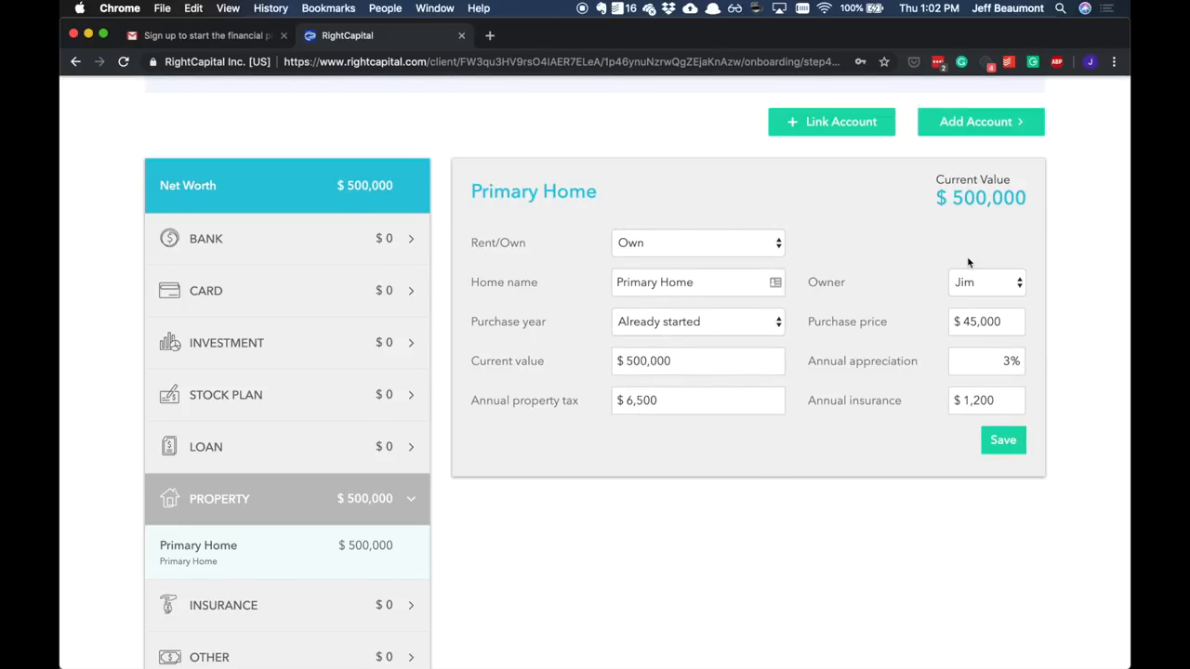
pyautogui.click(683, 392)
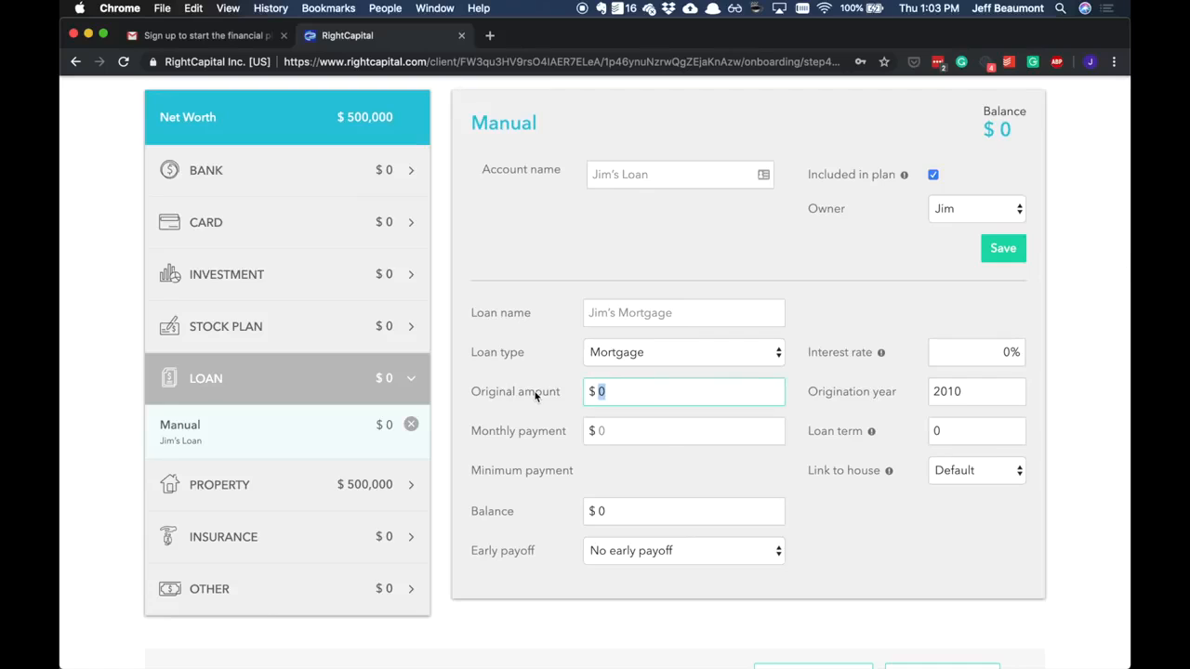
pyautogui.write('400000')
pyautogui.press('Tab')
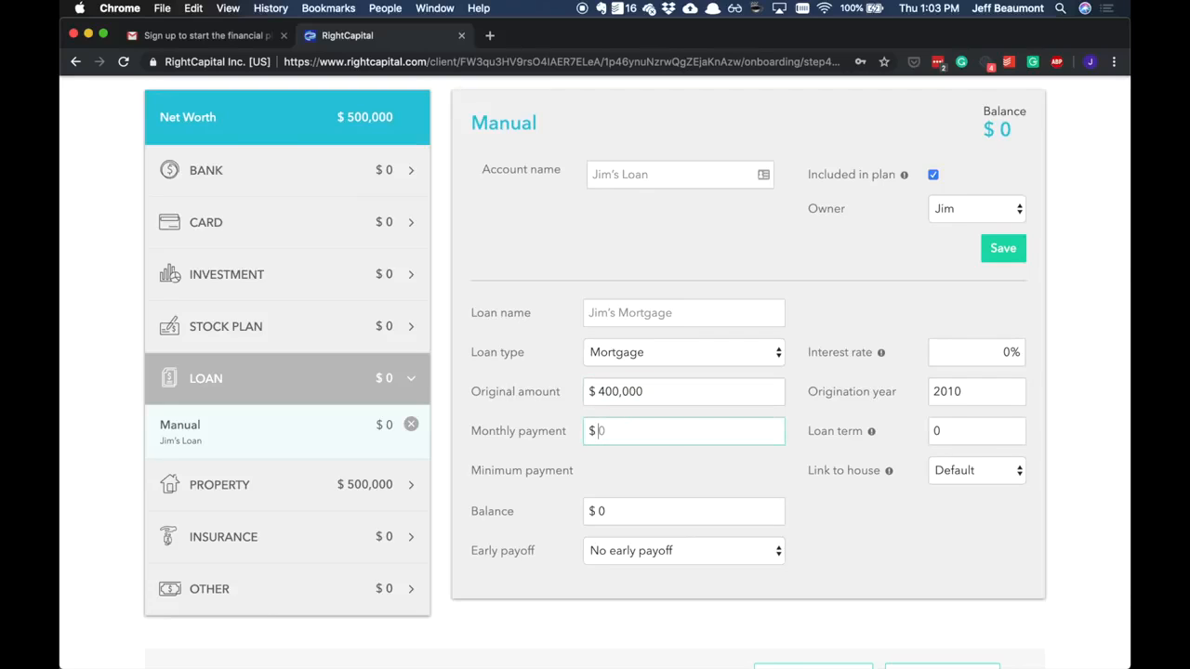
# Set the mortgage's interest rate to 4% and its loan term to 30, and save the loan
pyautogui.click(984, 350)
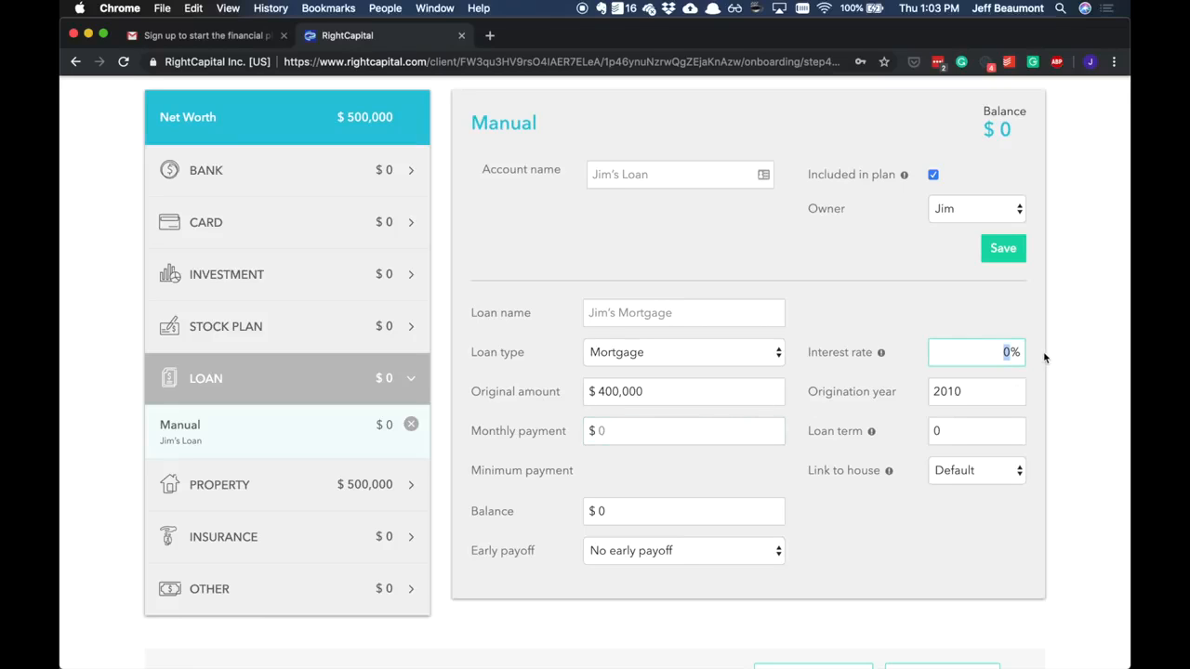
pyautogui.write('5')
pyautogui.press('Tab')
pyautogui.write('30')
pyautogui.moveTo(981, 351); pyautogui.dragTo(1047, 359)
pyautogui.write('4')
pyautogui.click(1015, 256)
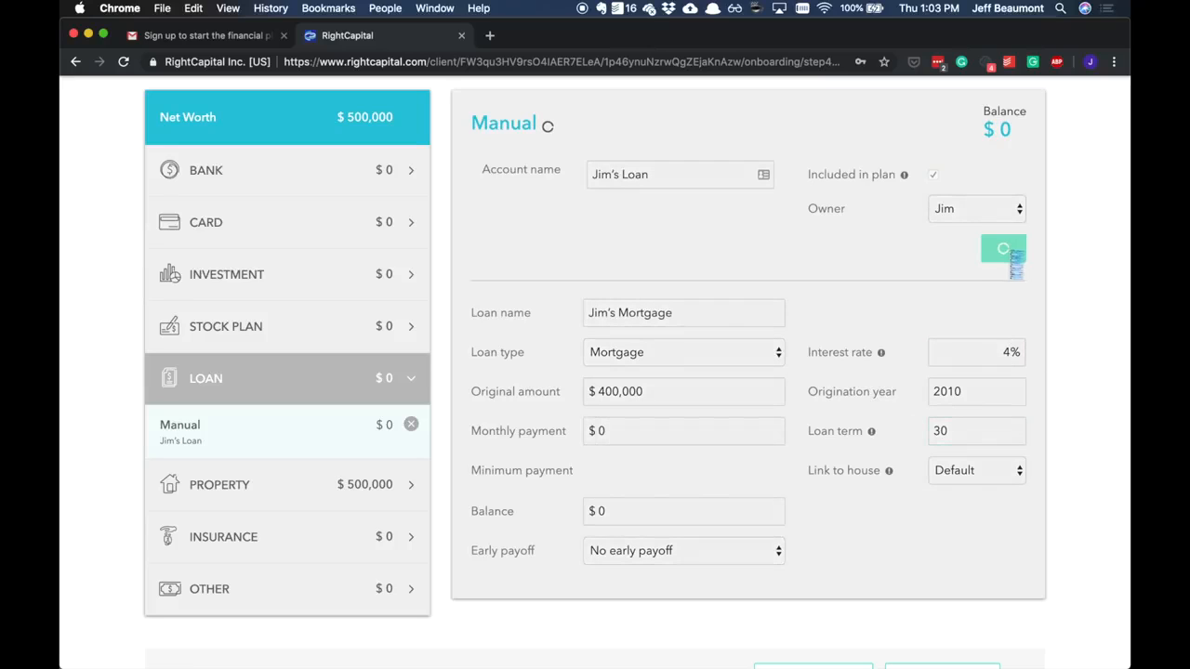
# Set the mortgage's monthly payment to $2,200 and save the loan again
pyautogui.click(657, 426)
pyautogui.write('2200')
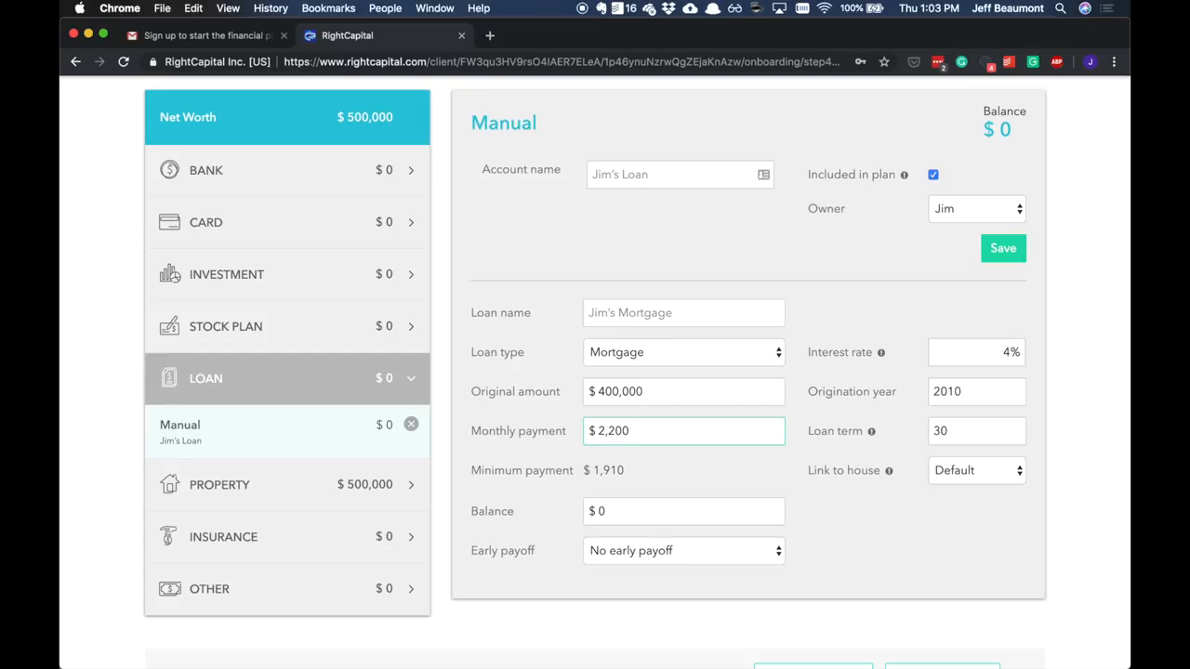
pyautogui.click(998, 250)
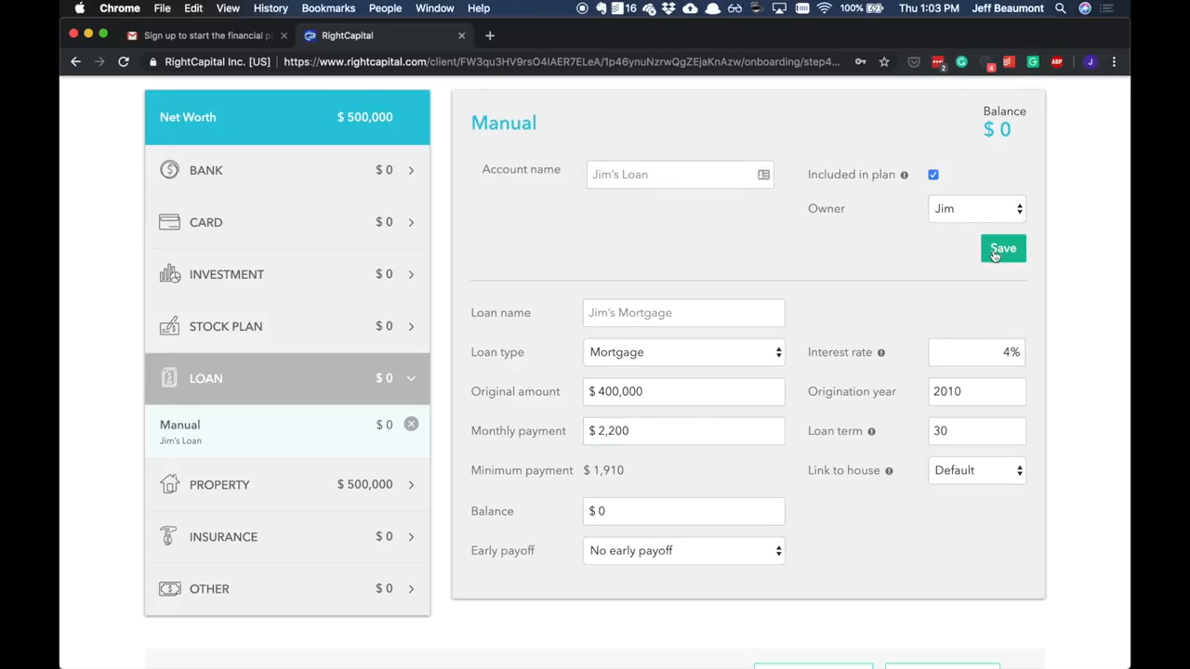
# Set the client's group life insurance death benefit to $1,000,000 and annual premium to $800, and save the policy
pyautogui.click(308, 540)
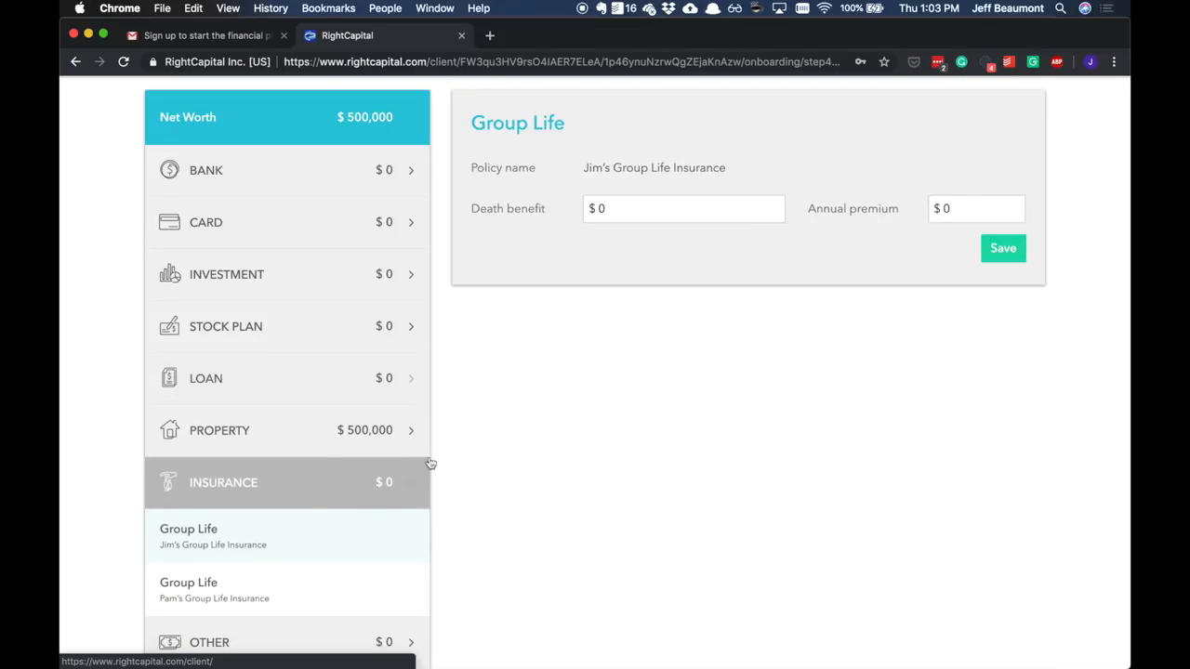
pyautogui.scroll(3, 614, 322)
pyautogui.click(641, 283)
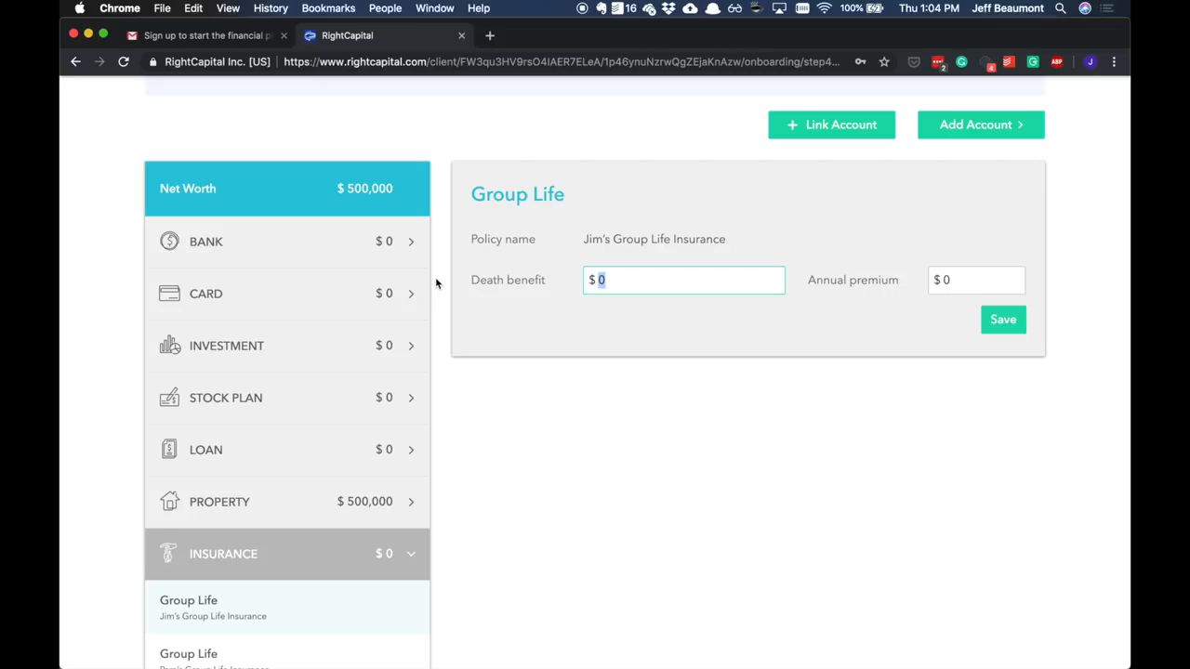
pyautogui.write('1,000,000')
pyautogui.press('Tab')
pyautogui.write('12')
pyautogui.press('super+a')
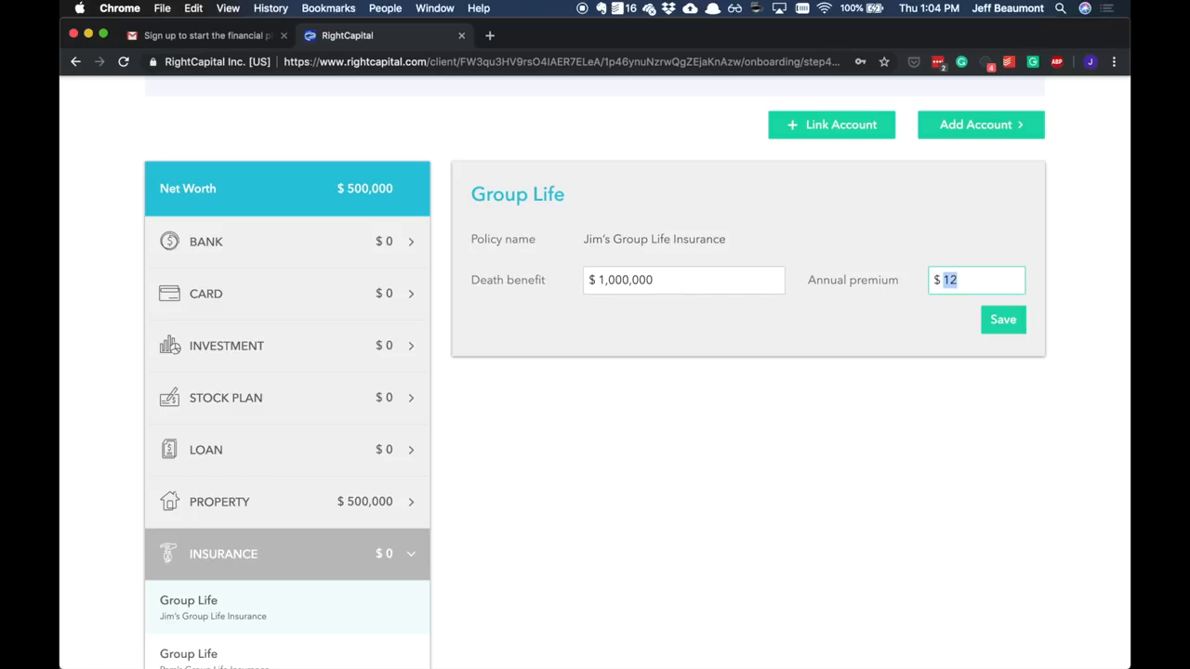
pyautogui.write('800')
pyautogui.click(1004, 322)
# Add an Other asset to the net worth, review its asset types while keeping Lifestyle, and collapse the Other category
pyautogui.scroll(3, 861, 399)
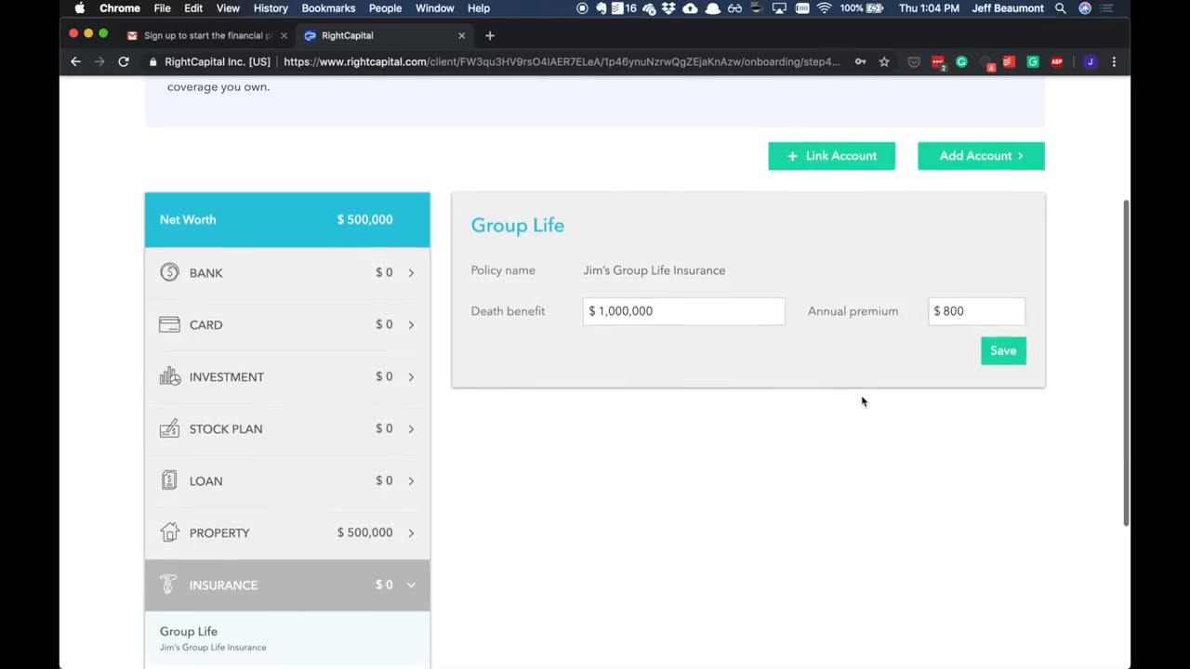
pyautogui.click(975, 311)
pyautogui.moveTo(964, 468)
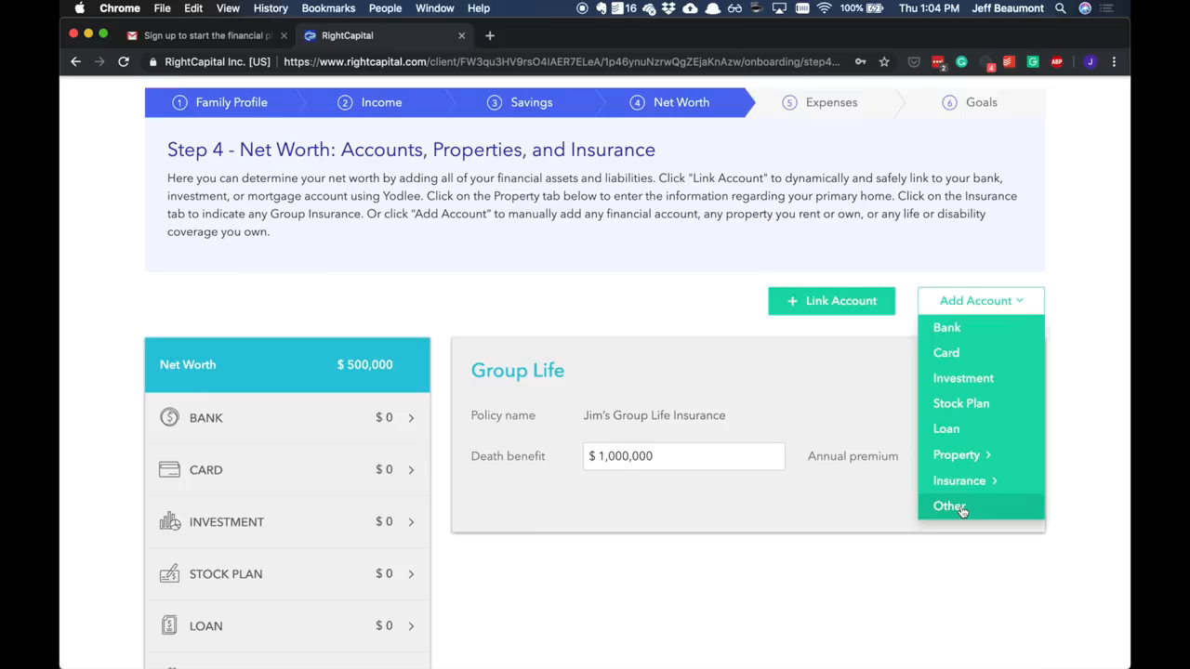
pyautogui.click(951, 507)
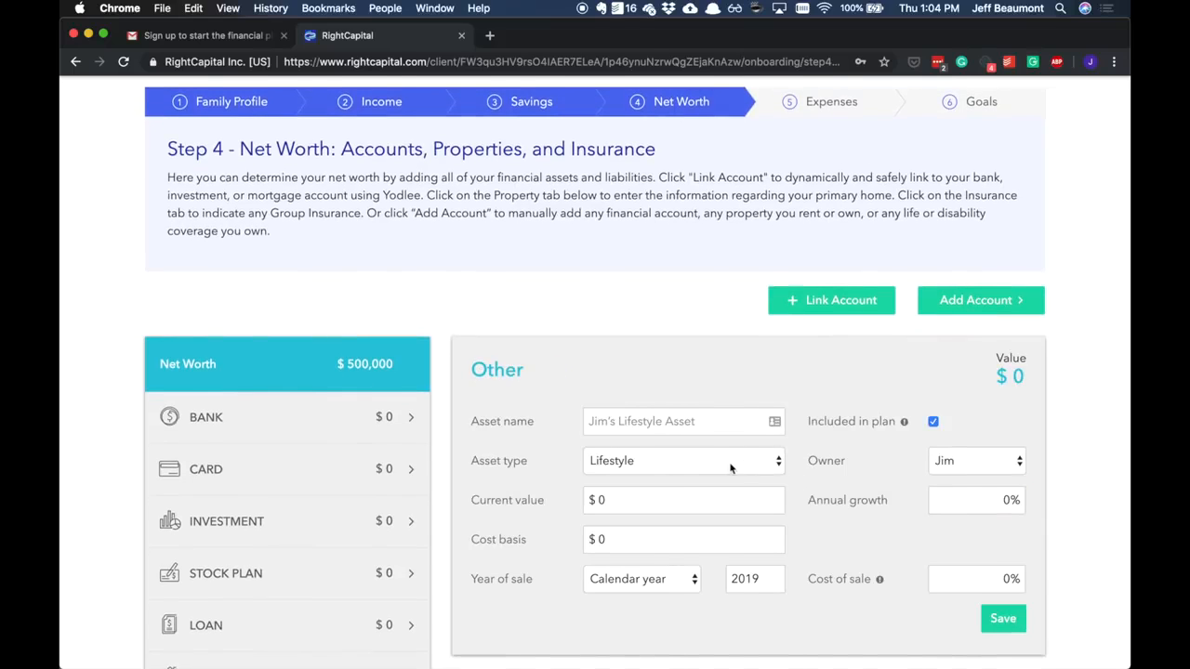
pyautogui.click(731, 469)
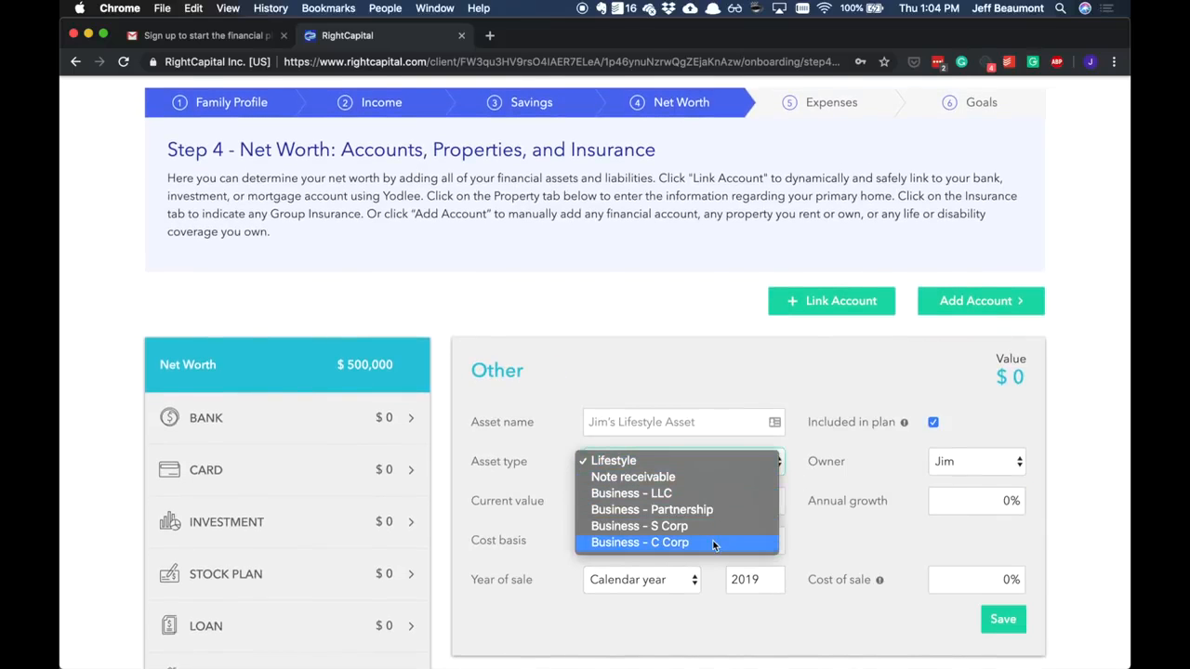
pyautogui.click(768, 461)
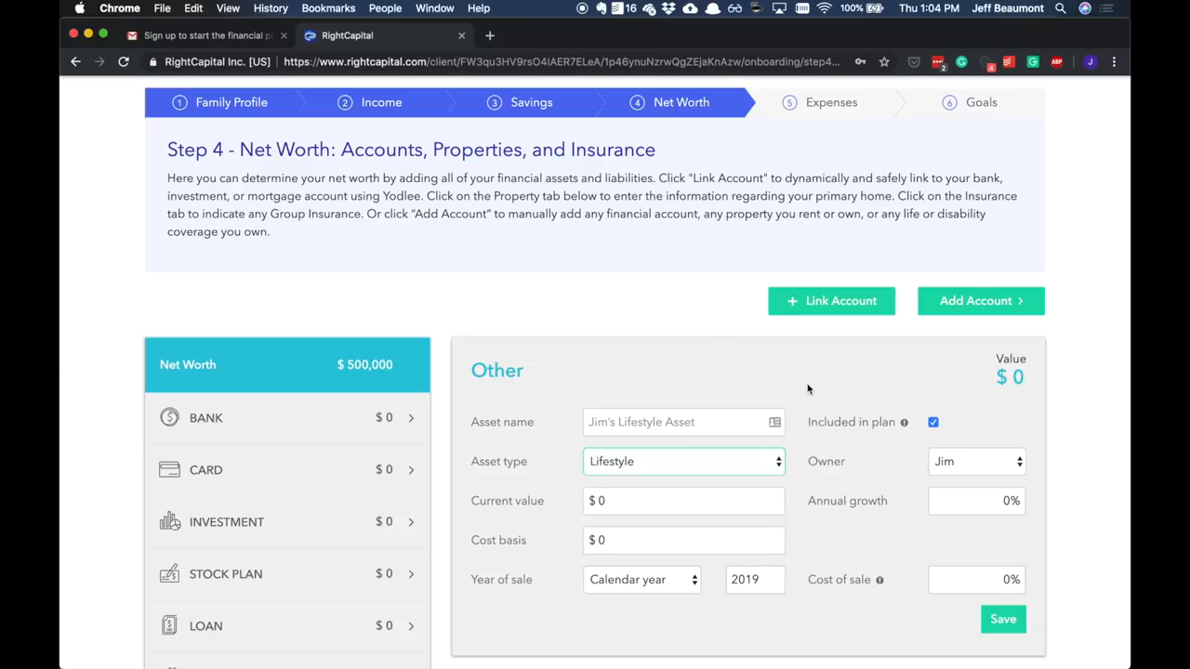
pyautogui.scroll(2, 808, 388)
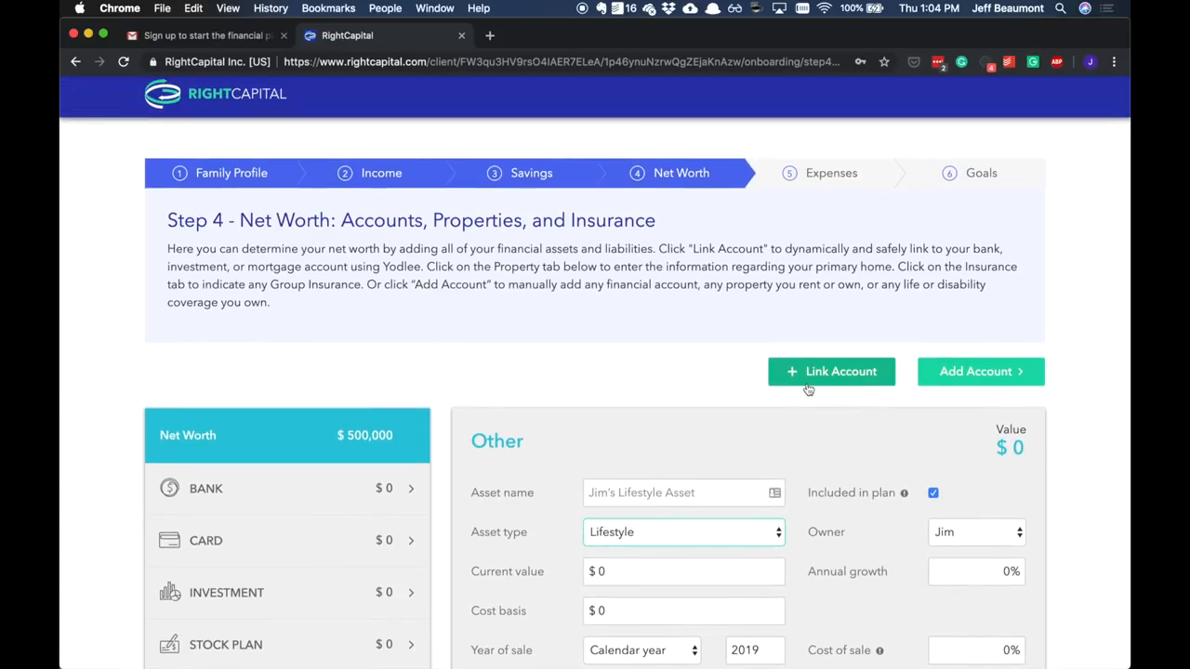
pyautogui.scroll(-5, 808, 388)
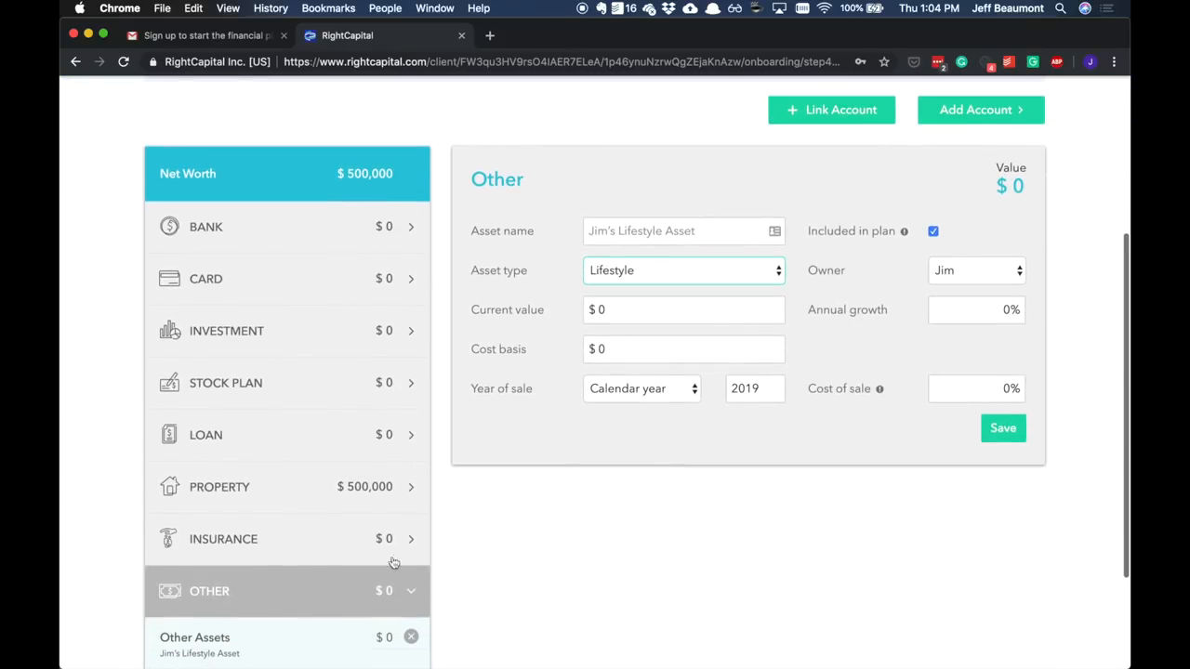
pyautogui.click(378, 586)
pyautogui.scroll(2, 790, 372)
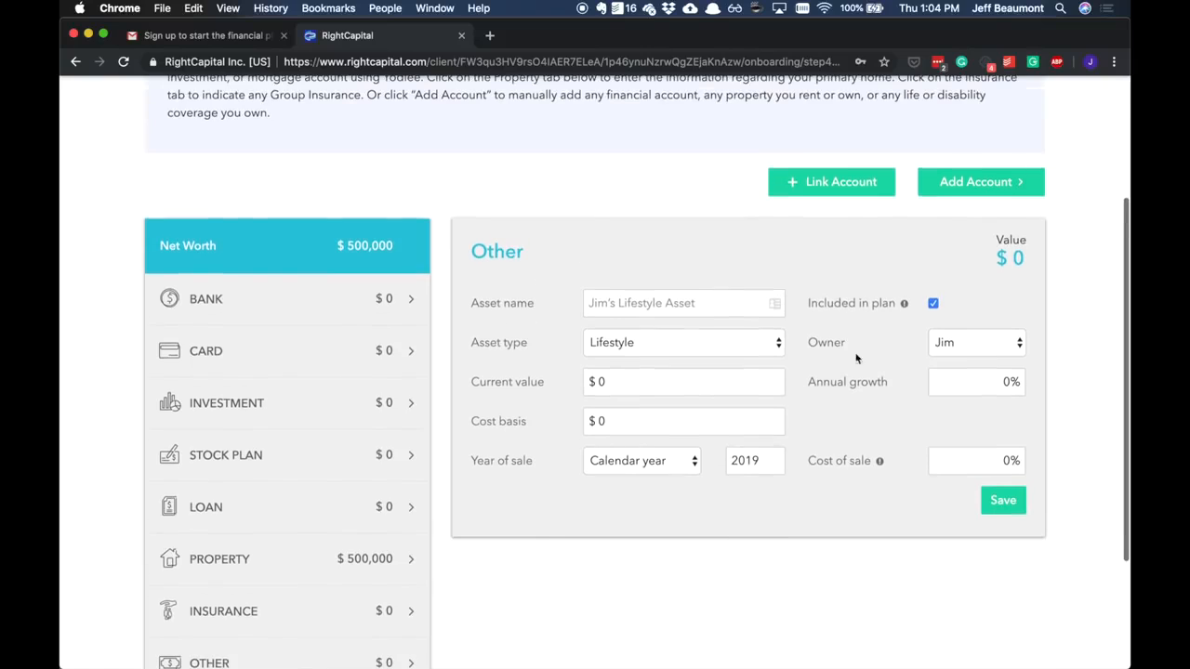
# View the account types that can be added, including the investment property and vacation home options
pyautogui.click(977, 186)
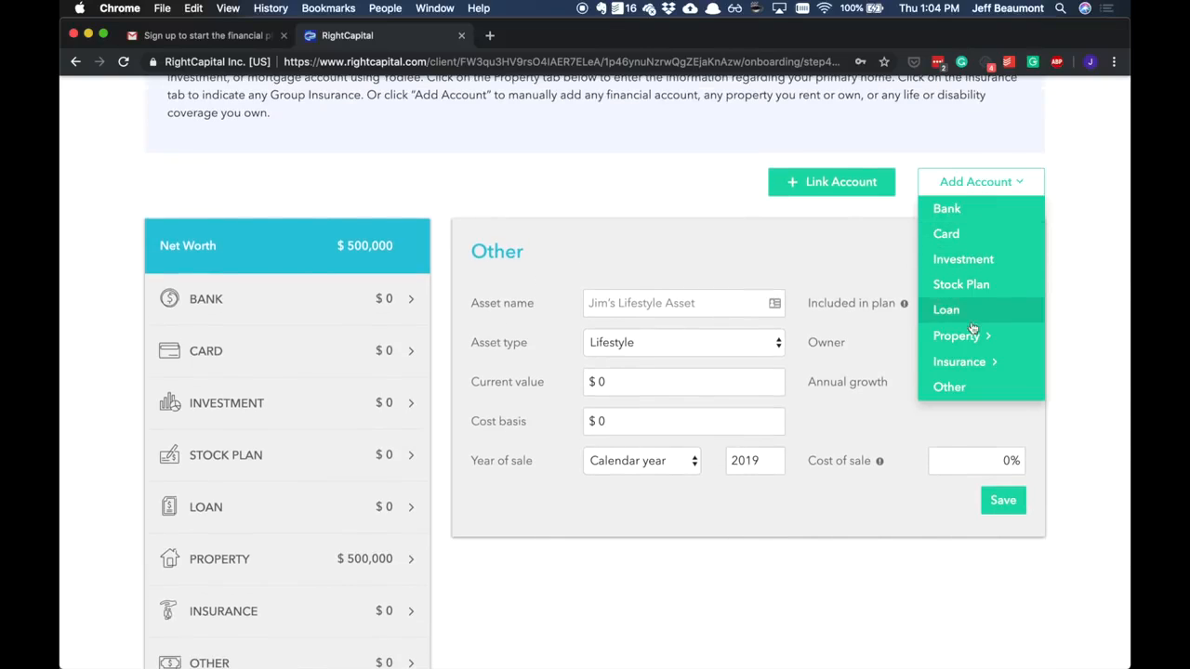
pyautogui.moveTo(973, 338)
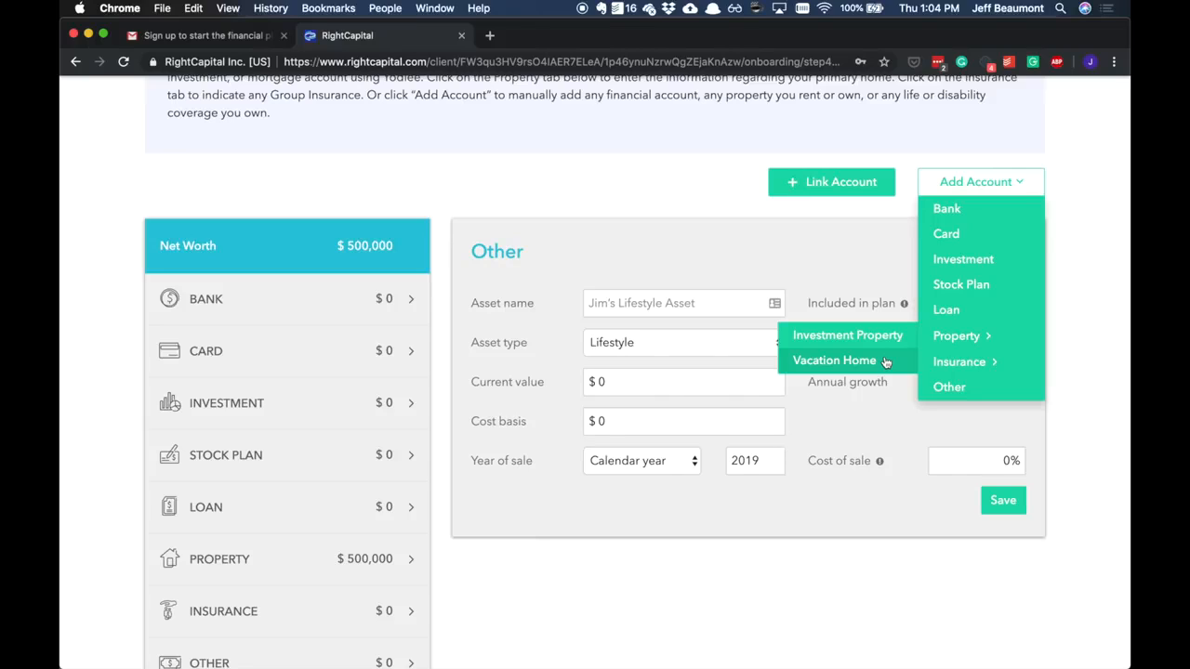
pyautogui.scroll(-3, 1062, 271)
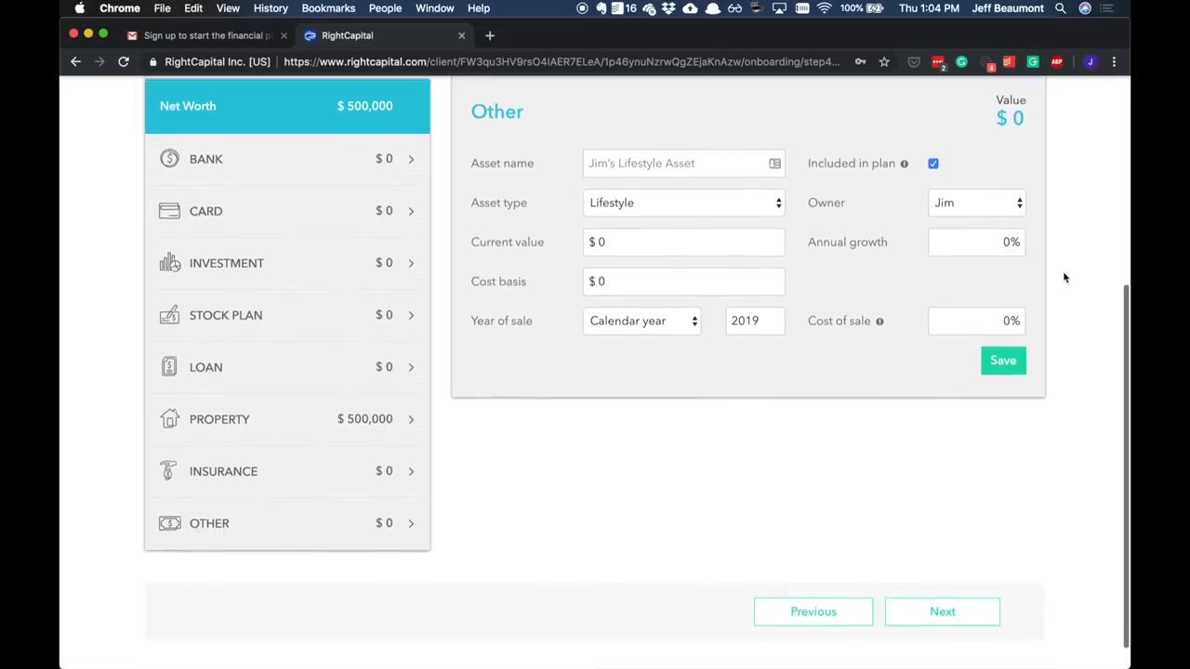
# Continue to the Expenses step, set the pre-retirement monthly living expenses to $5,000 and save them
pyautogui.click(950, 578)
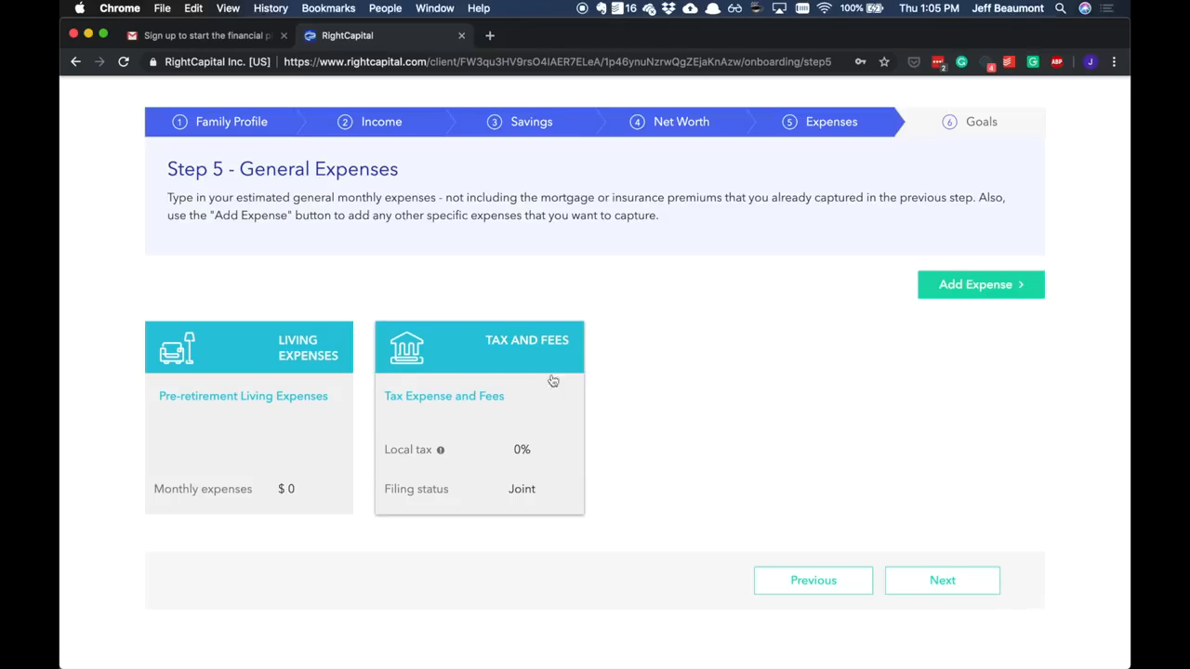
pyautogui.click(326, 373)
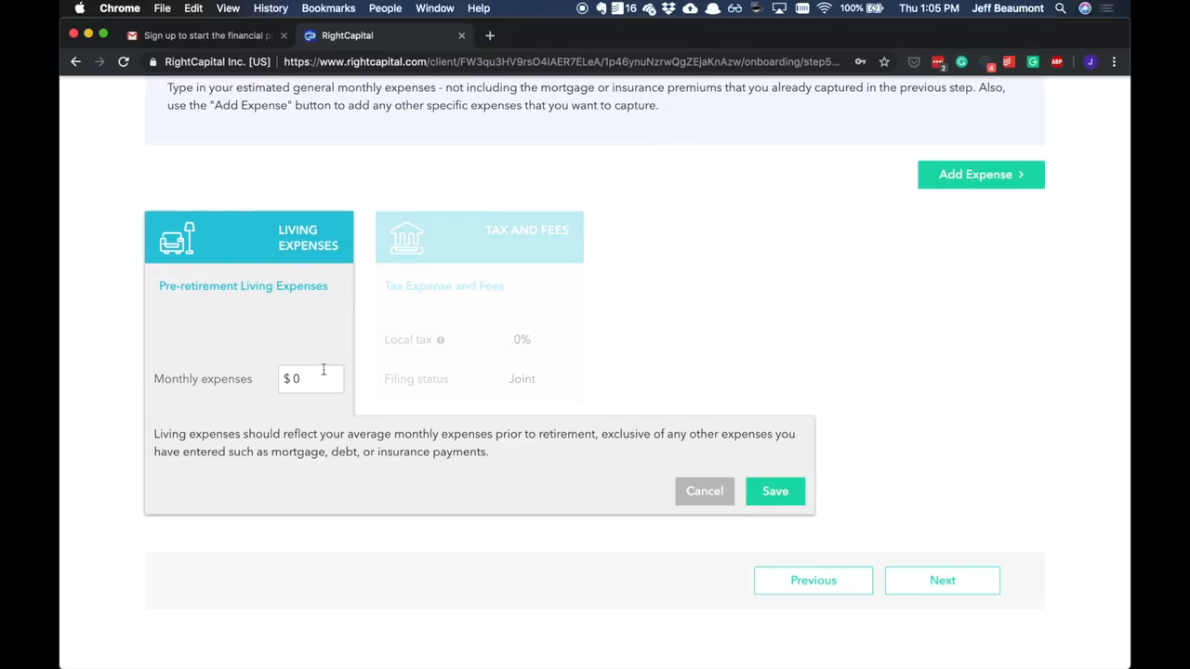
pyautogui.scroll(2, 315, 368)
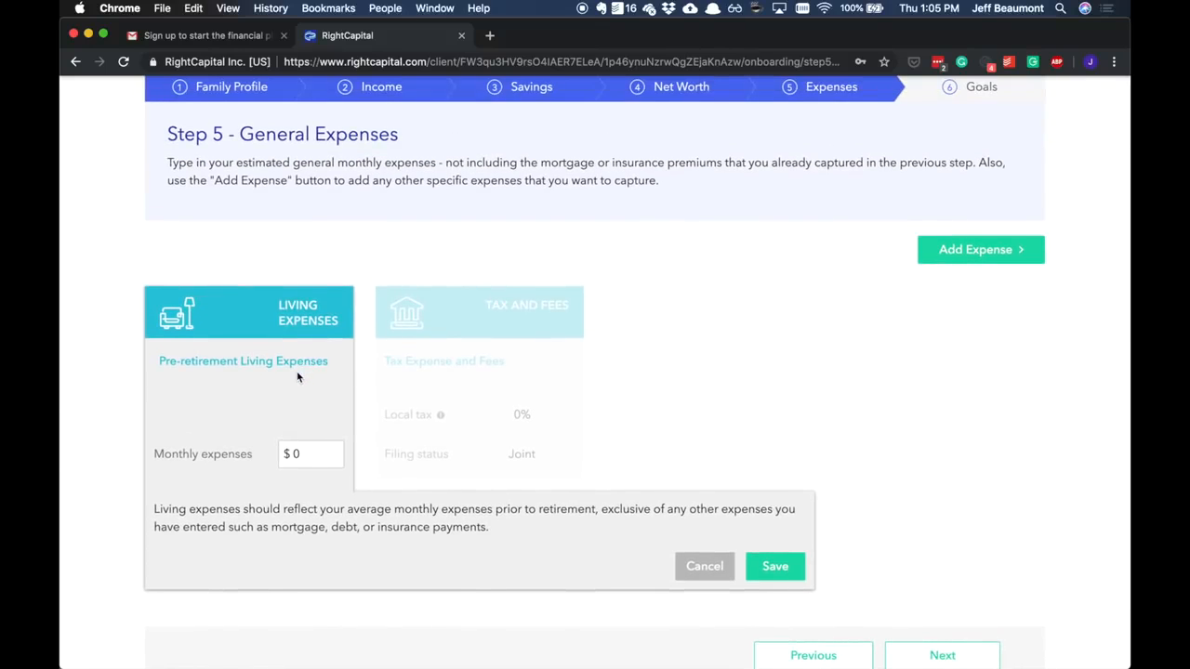
pyautogui.scroll(1, 297, 373)
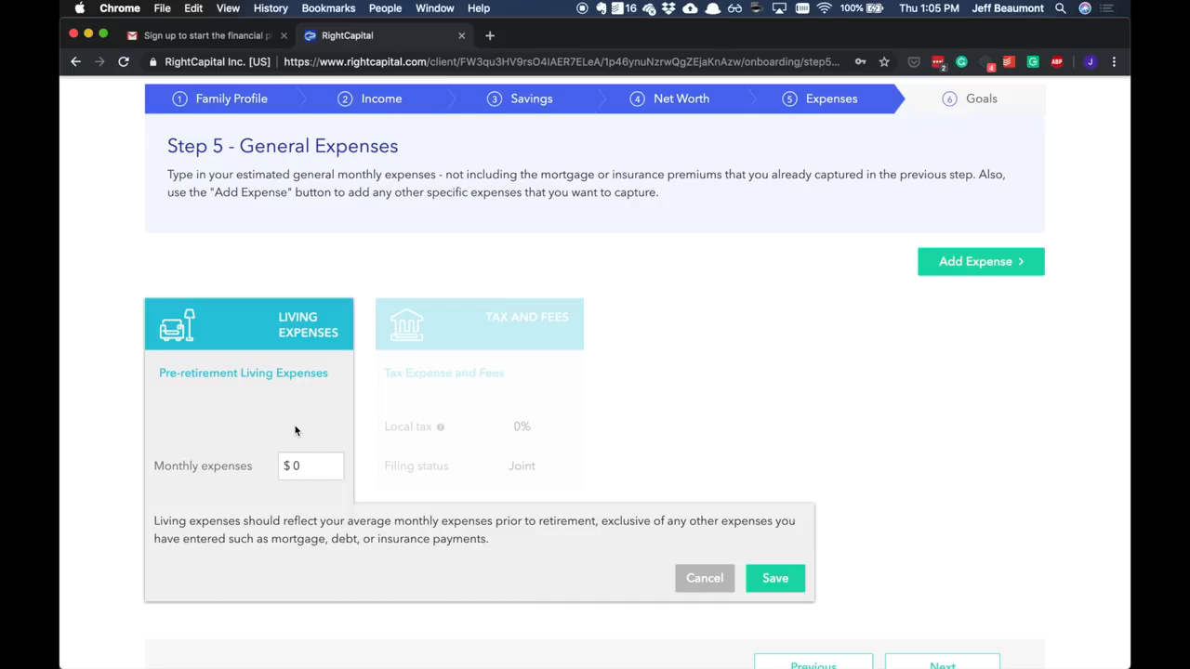
pyautogui.click(280, 474)
pyautogui.write('5000')
pyautogui.click(779, 580)
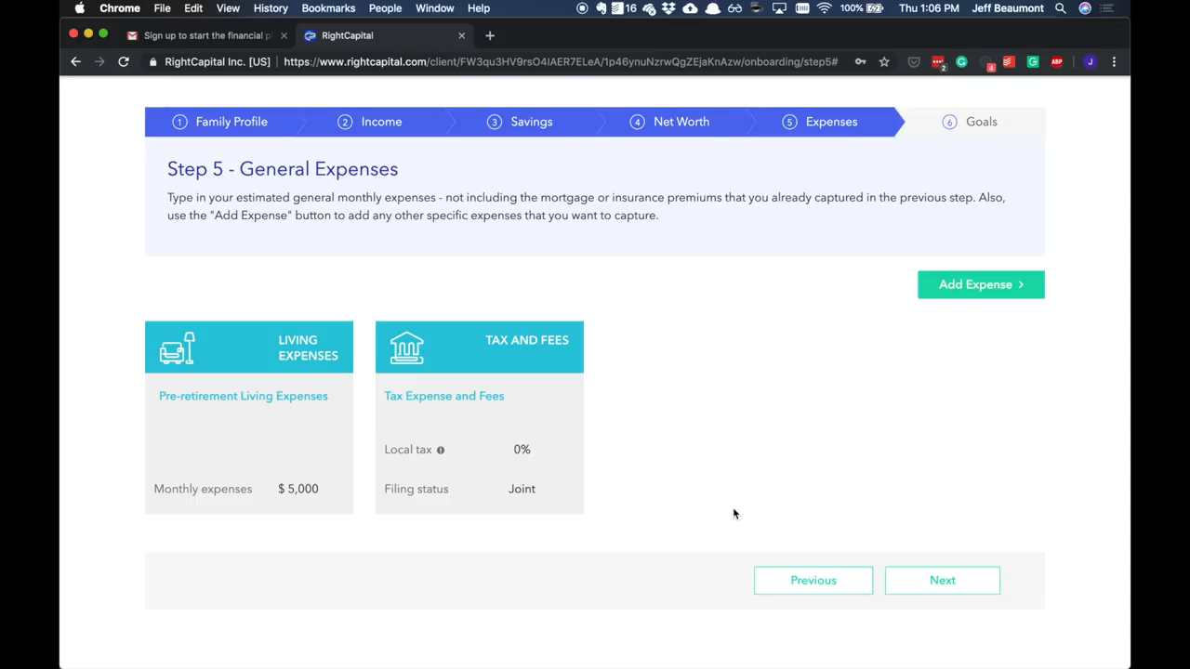
# Continue to the Goals step, set the client's retirement age to 65 and the spouse's to 64, and save them
pyautogui.click(924, 586)
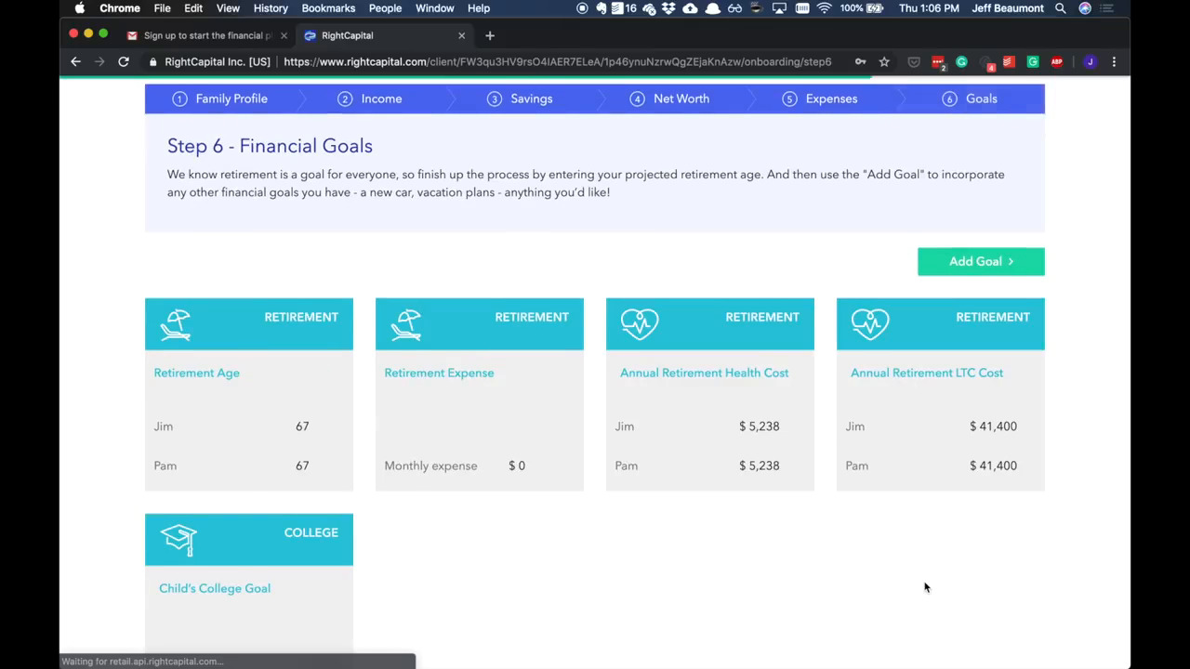
pyautogui.click(256, 428)
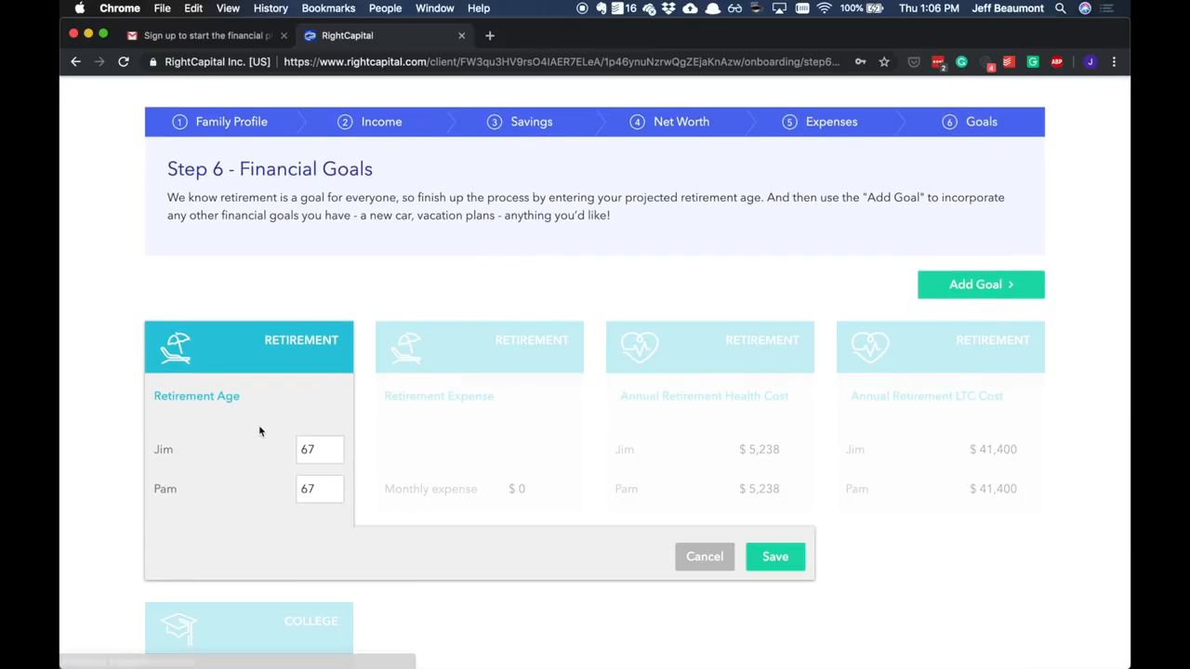
pyautogui.click(334, 454)
pyautogui.click(334, 454)
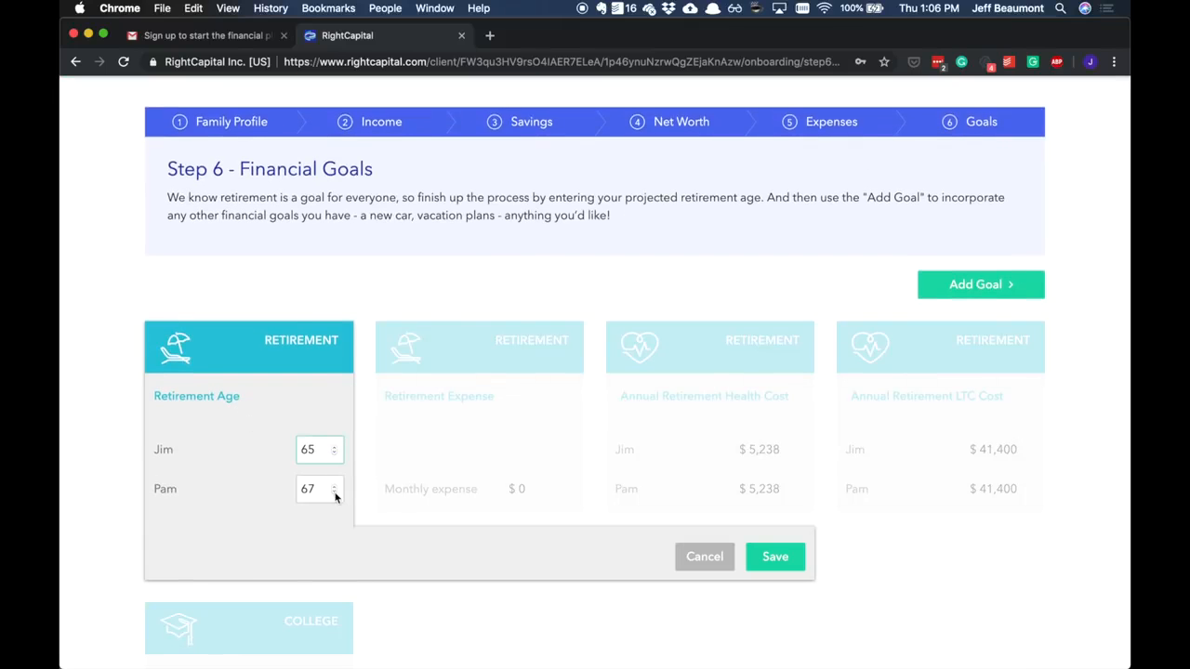
pyautogui.click(335, 493)
pyautogui.click(335, 493)
pyautogui.click(335, 494)
pyautogui.click(775, 557)
# Set the monthly retirement expense to $5,000 and save it
pyautogui.click(517, 465)
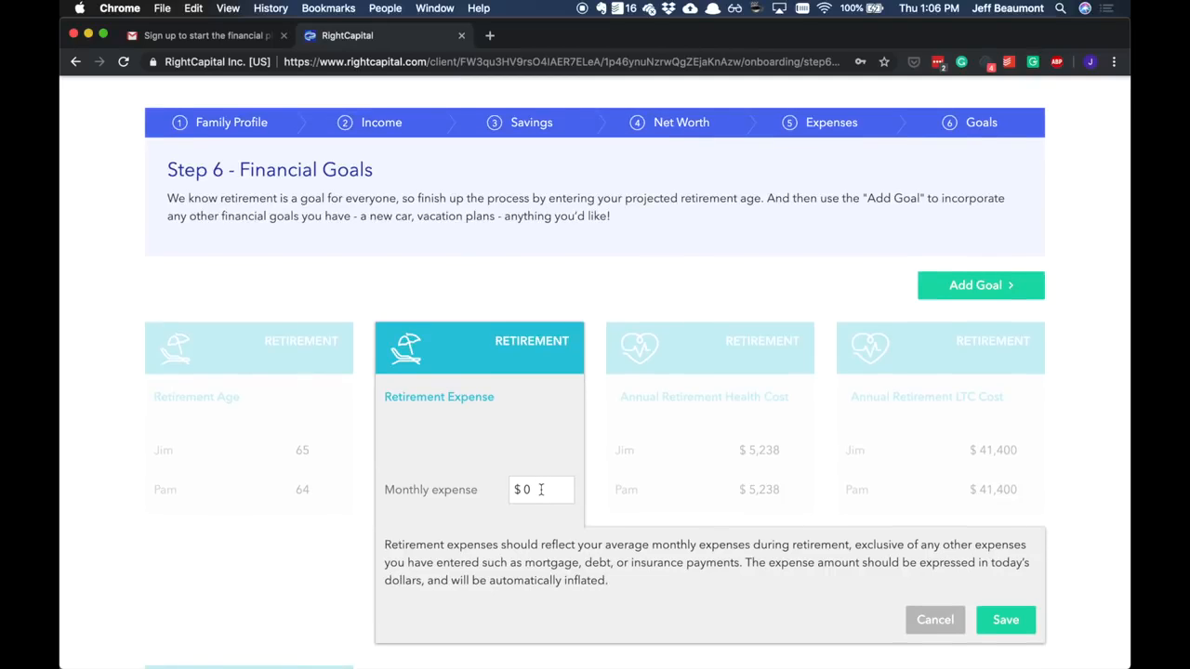
pyautogui.moveTo(541, 490); pyautogui.dragTo(508, 494)
pyautogui.write('5000')
pyautogui.click(1006, 620)
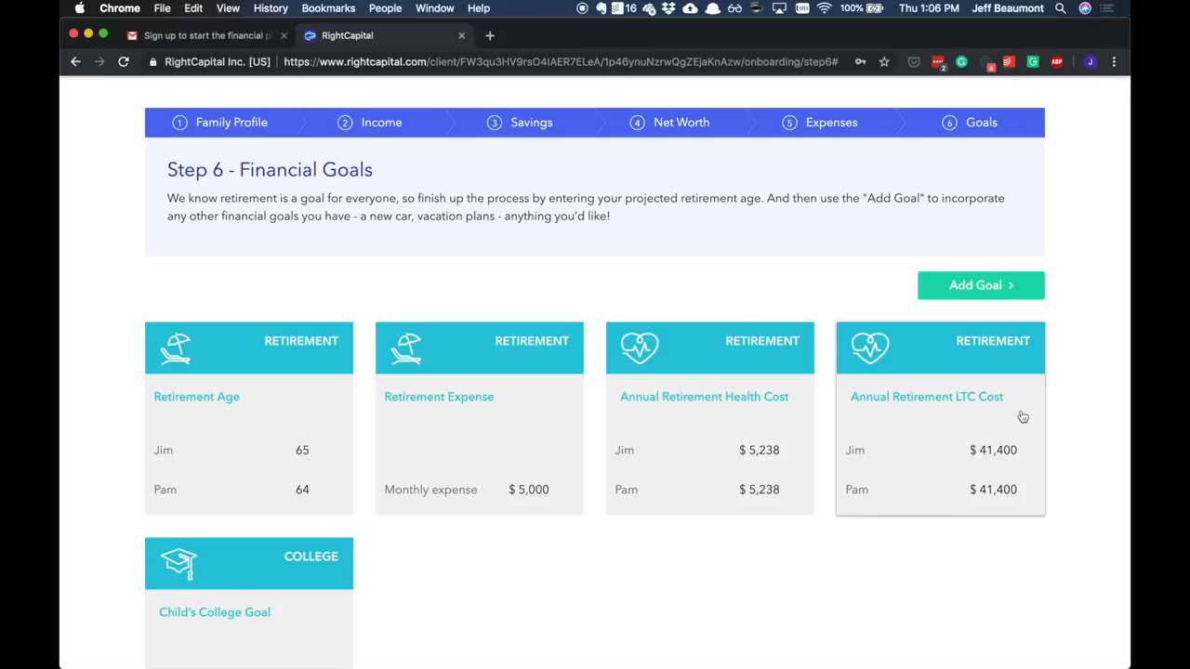
# Add a vacation goal with its default settings, save it, and complete the onboarding
pyautogui.click(1017, 286)
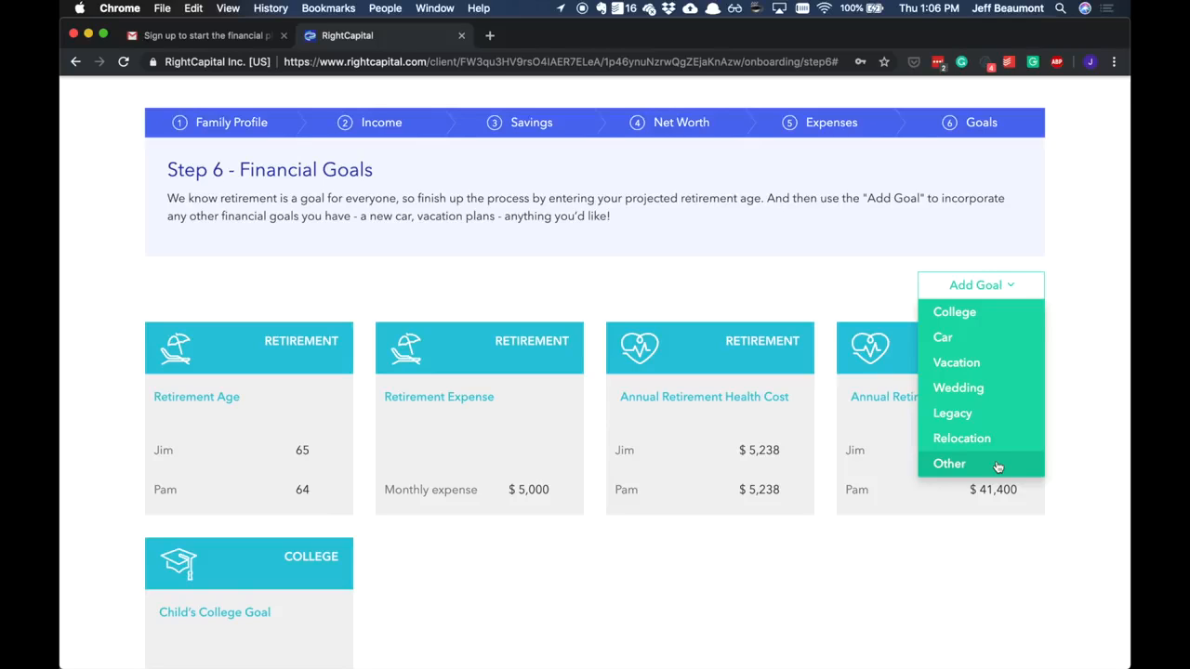
pyautogui.click(995, 370)
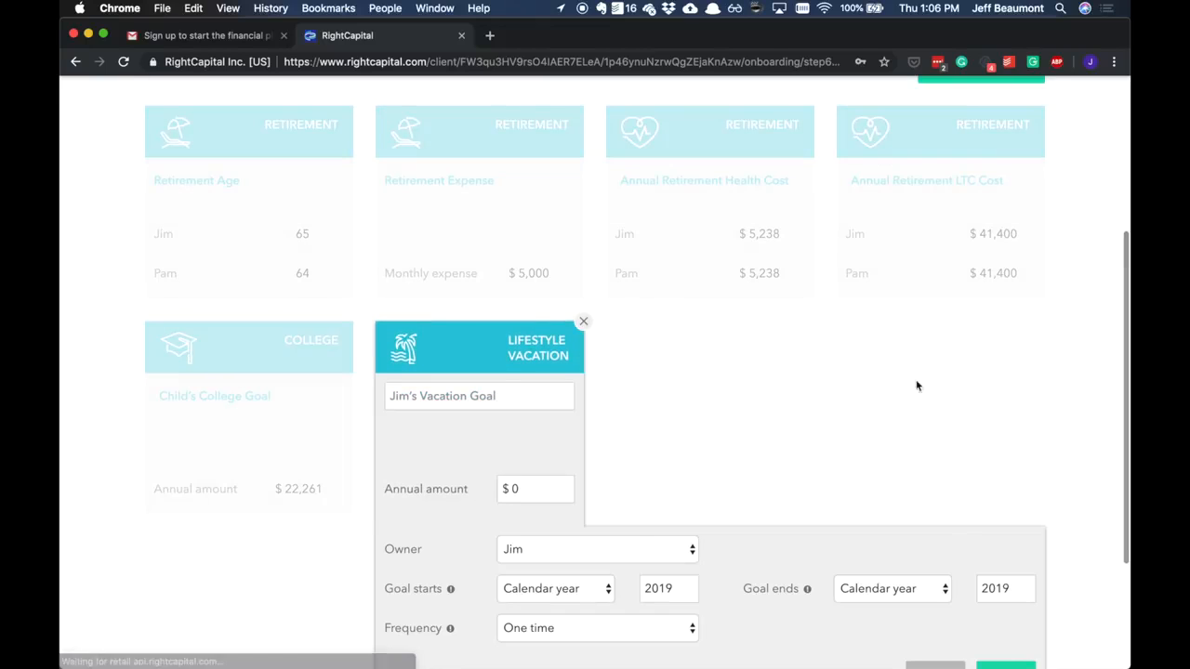
pyautogui.click(530, 277)
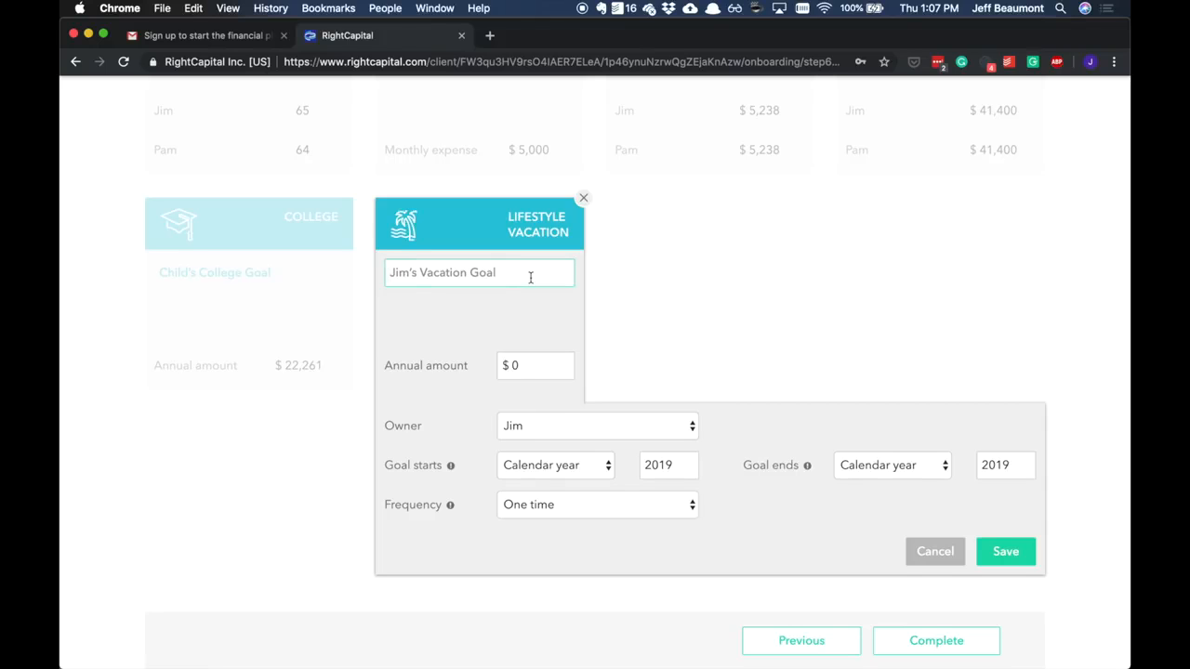
pyautogui.click(1004, 551)
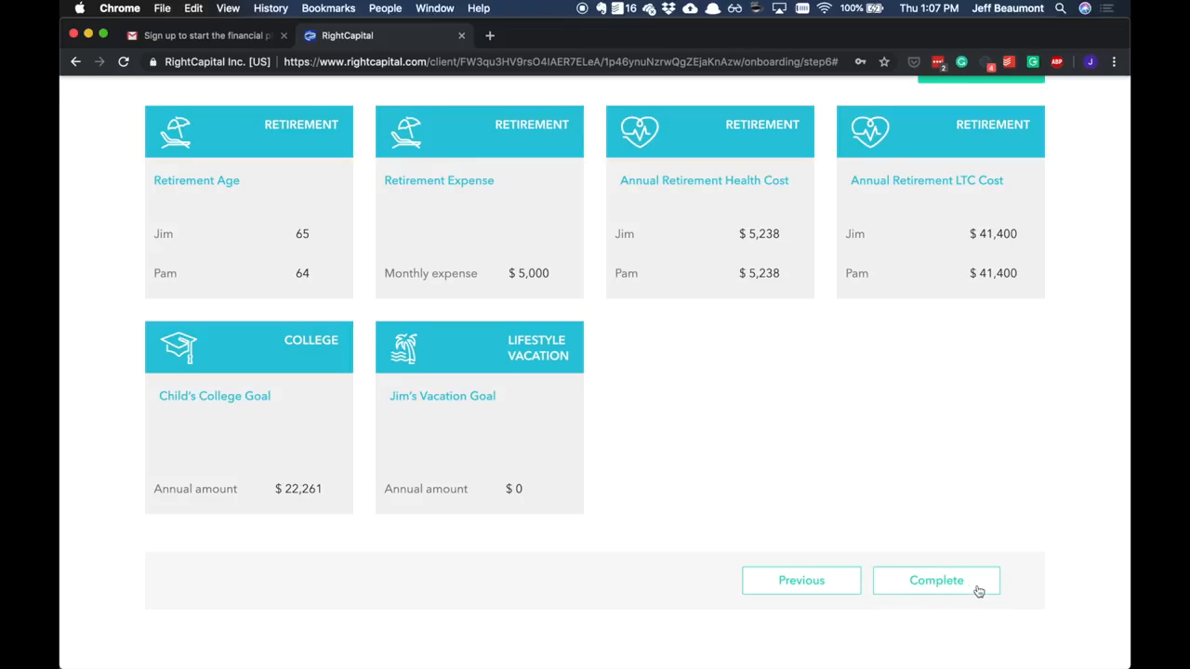
pyautogui.click(979, 592)
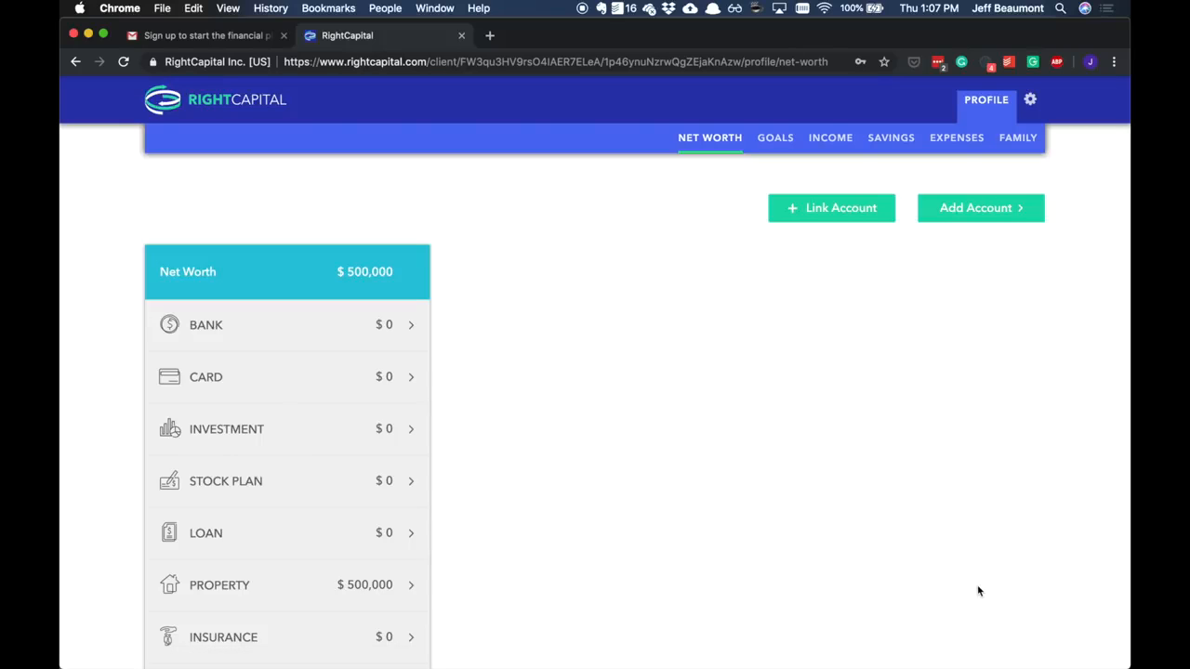